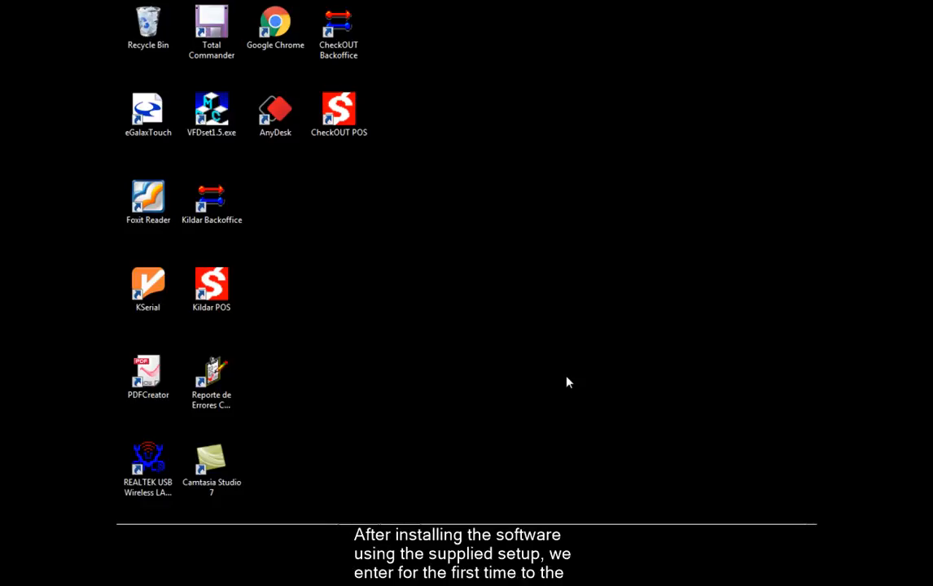
Launch Kildar Backoffice and show the Demos list on the Welcome window.
left_click(207, 214)
double_click(207, 214)
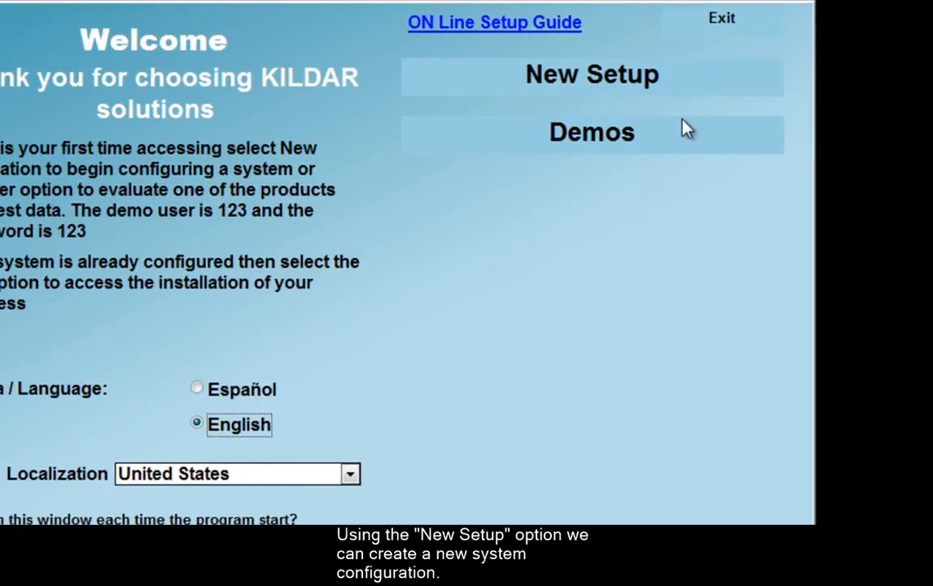
left_click(676, 140)
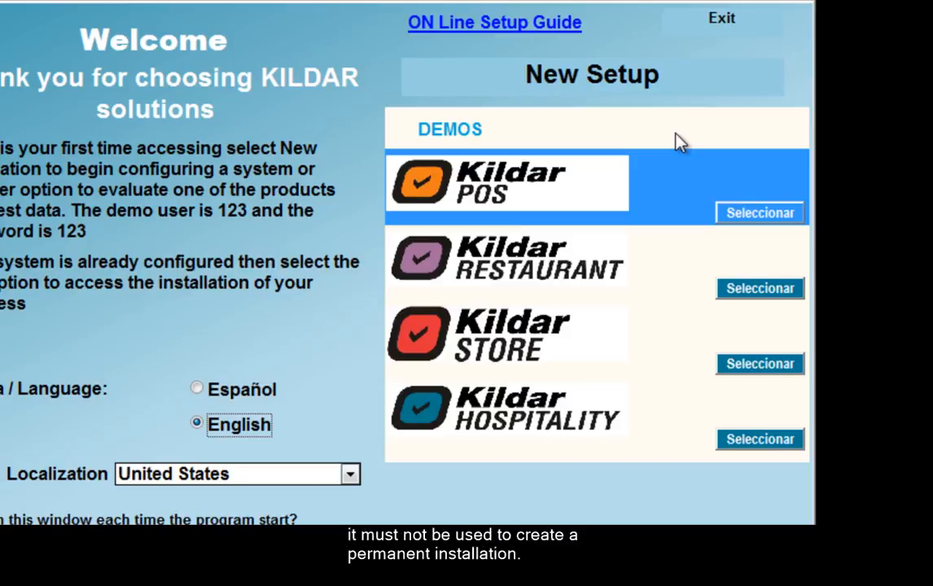
Begin a New Setup and let the database creation and file copy complete.
left_click(707, 73)
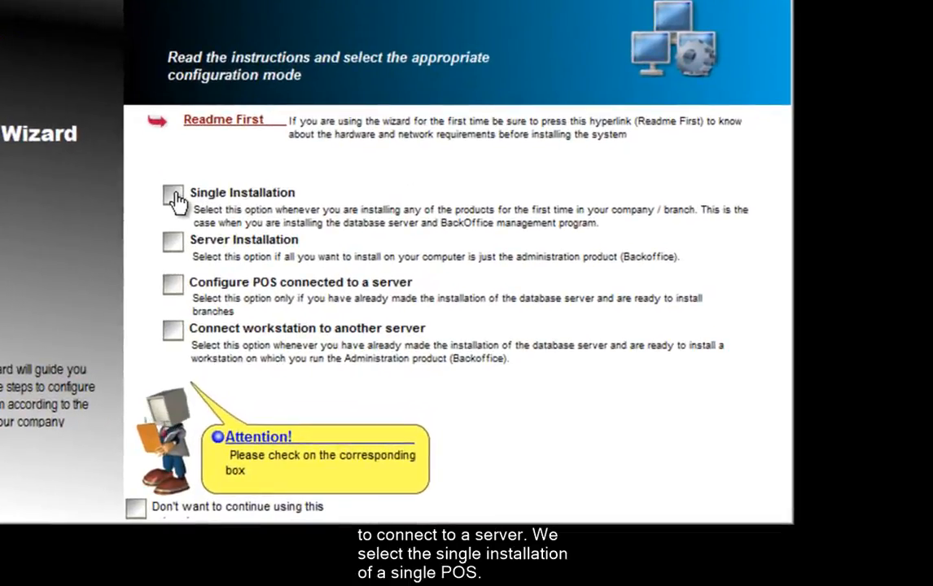
Select Single Installation and accept the default country.
left_click(316, 257)
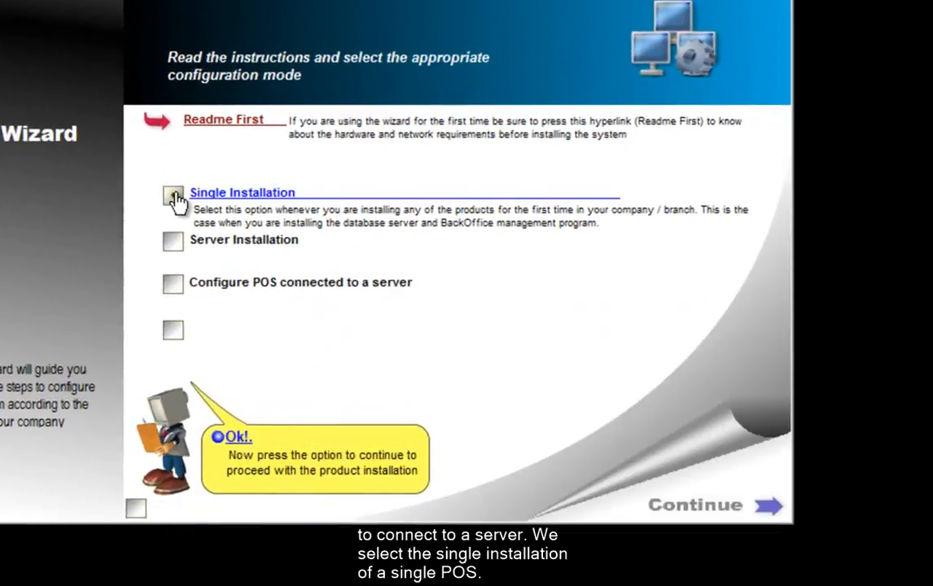
left_click(696, 517)
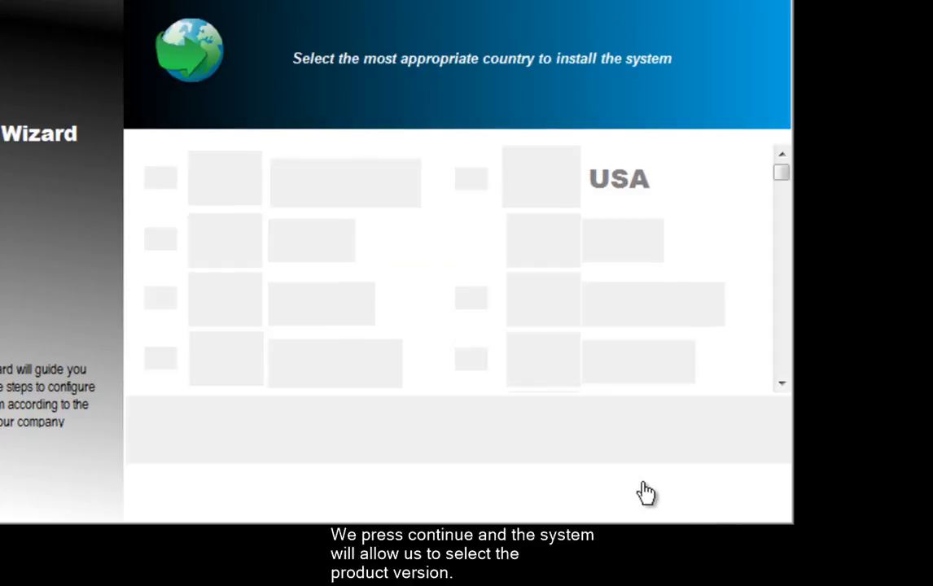
left_click(647, 493)
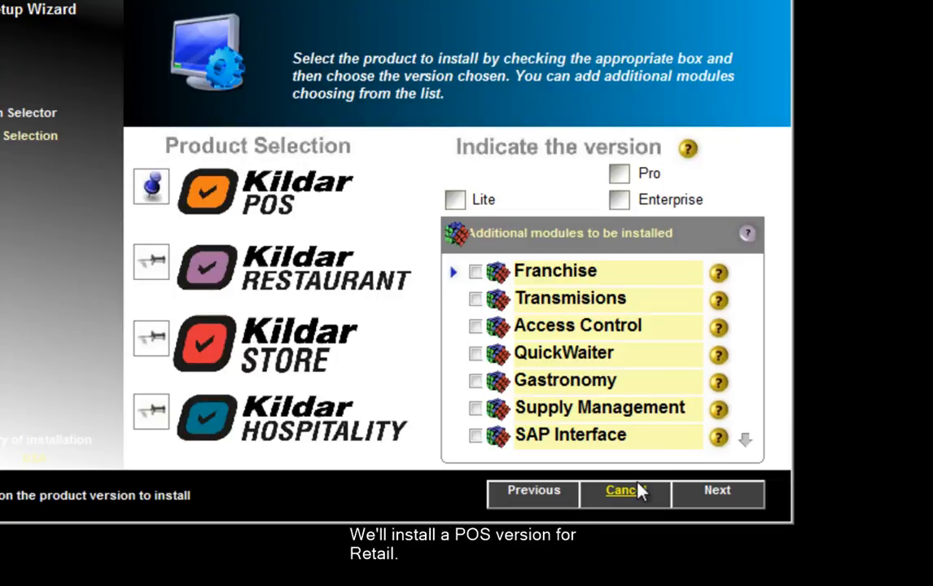
Select the Lite version, review the additional modules list, and continue to printer setup.
left_click(457, 203)
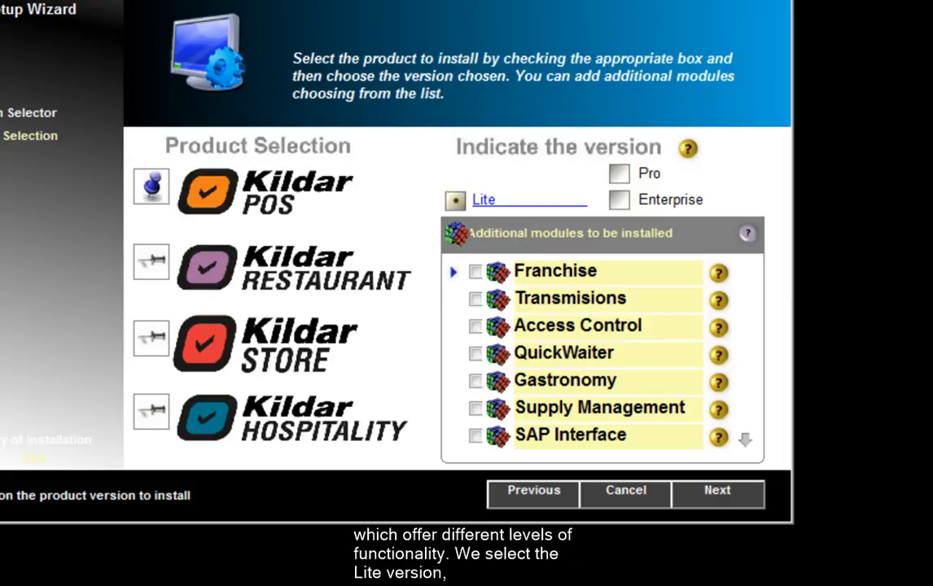
left_click(745, 440)
left_click(748, 440)
left_click(748, 440)
left_click(748, 440)
left_click(748, 441)
left_click(748, 441)
left_click(746, 441)
left_click(745, 441)
left_click(745, 440)
left_click(745, 440)
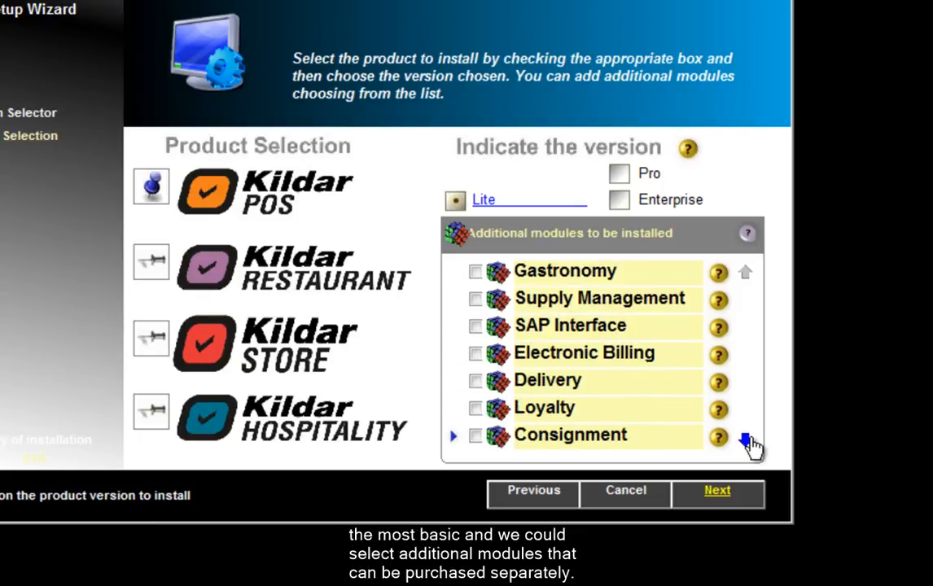
left_click(714, 498)
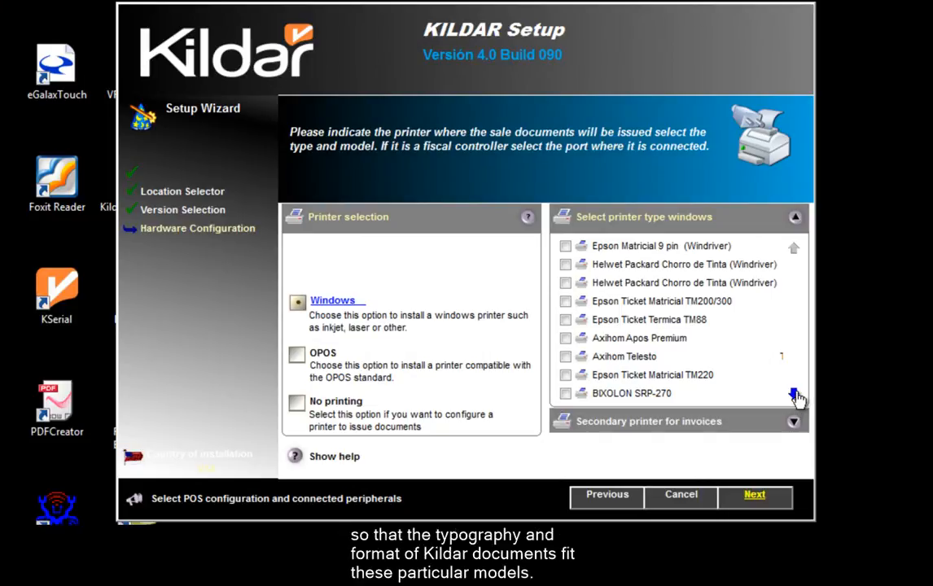
Check KILDAR I8051 as the Windows receipt printer and continue to peripheral devices.
left_click(795, 396)
left_click(795, 395)
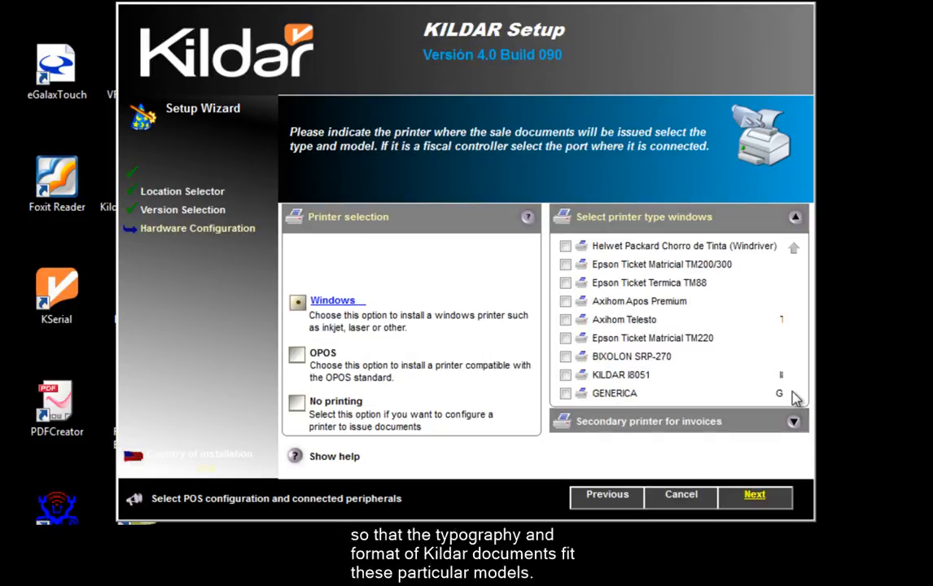
left_click(572, 377)
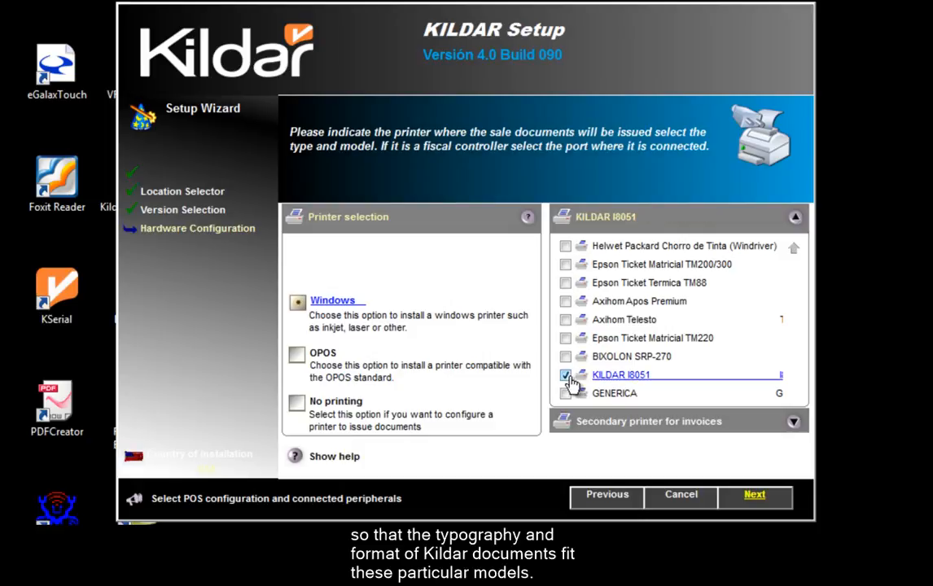
left_click(756, 498)
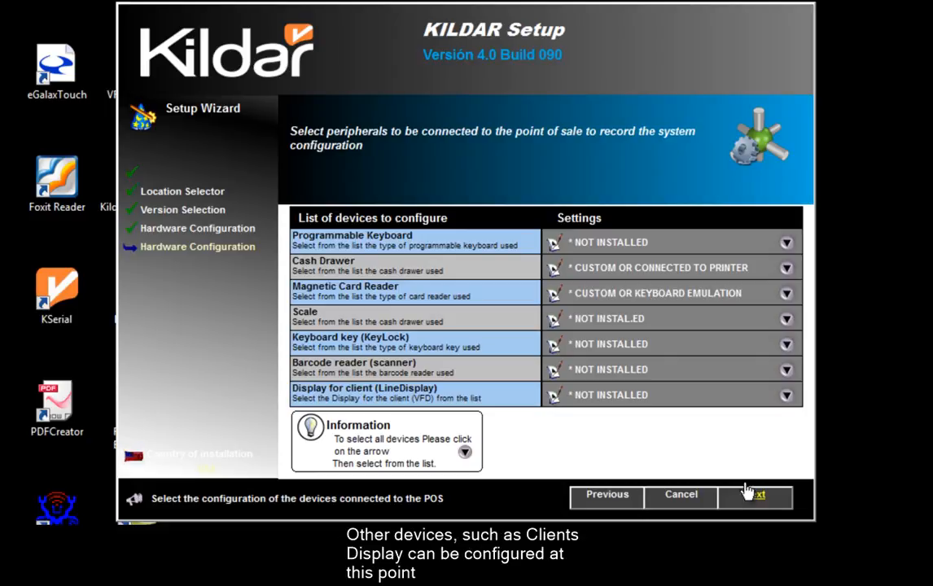
Set the client display to OPOS->LD720 and accept the Self-Service working model.
left_click(787, 396)
left_click(787, 427)
left_click(747, 453)
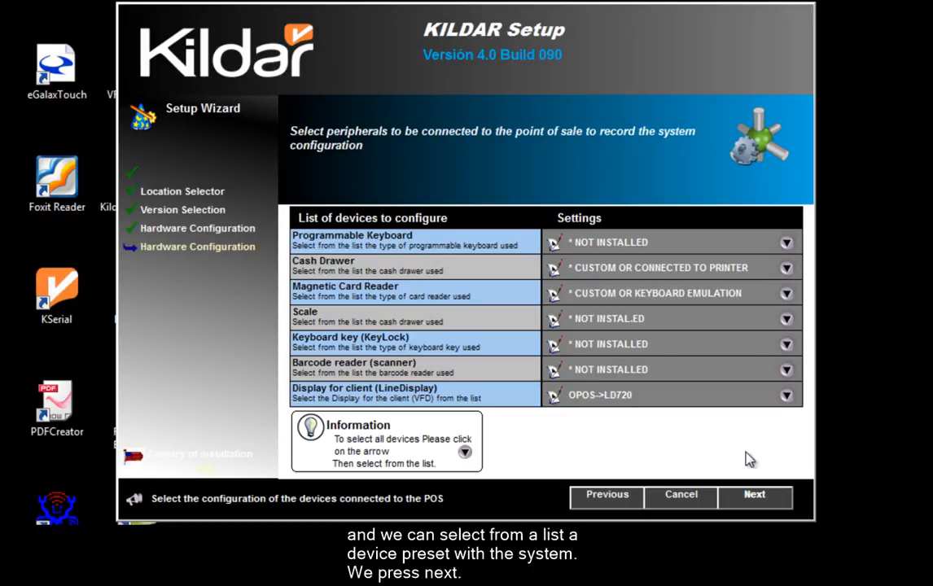
left_click(765, 503)
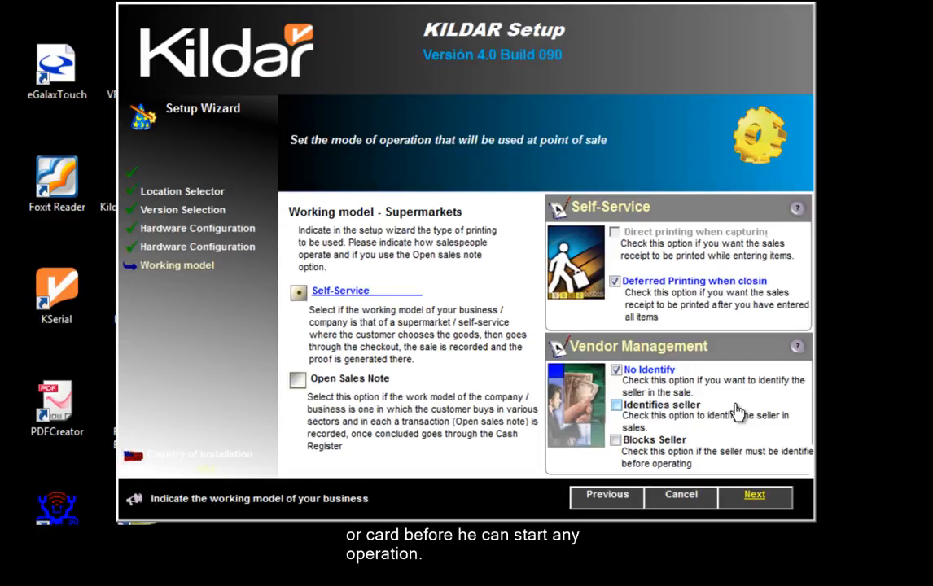
left_click(754, 497)
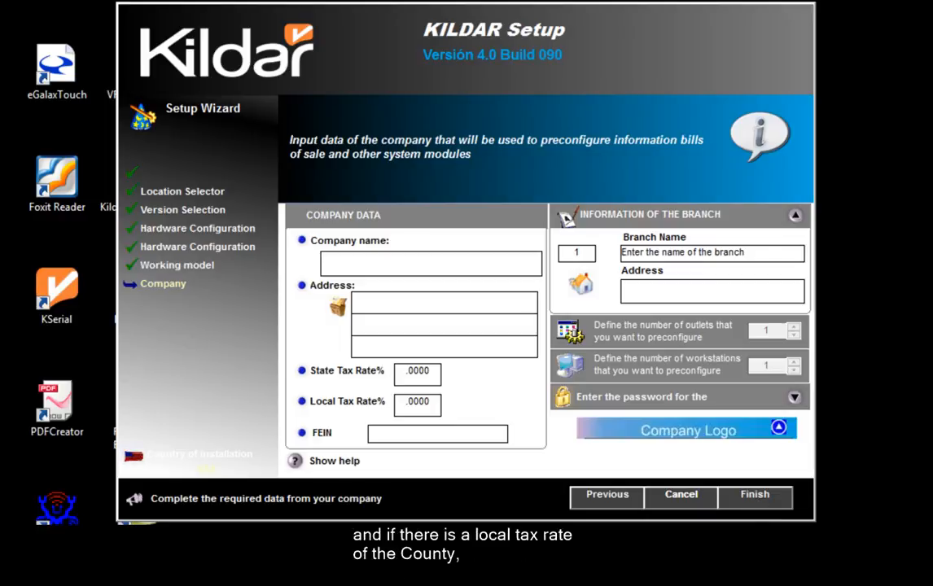
Enter company name TEST LLC, state tax 6, local tax 1, and the company's FEIN.
key("super")
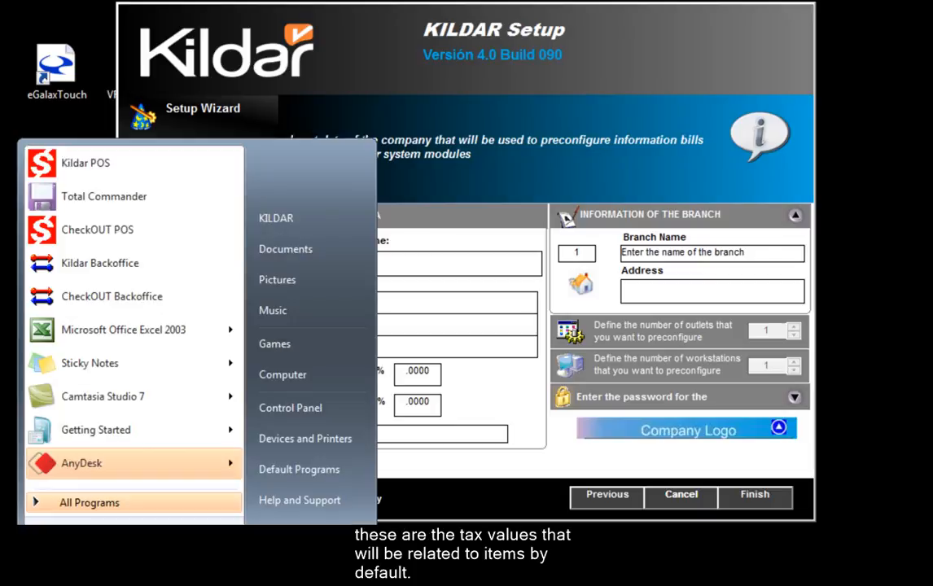
key("Escape")
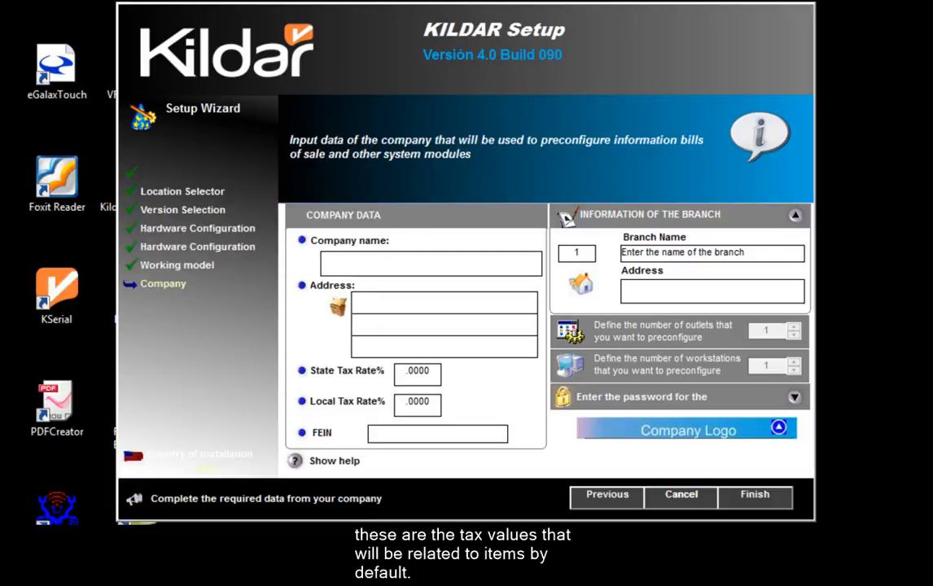
left_click(466, 266)
type("TE")
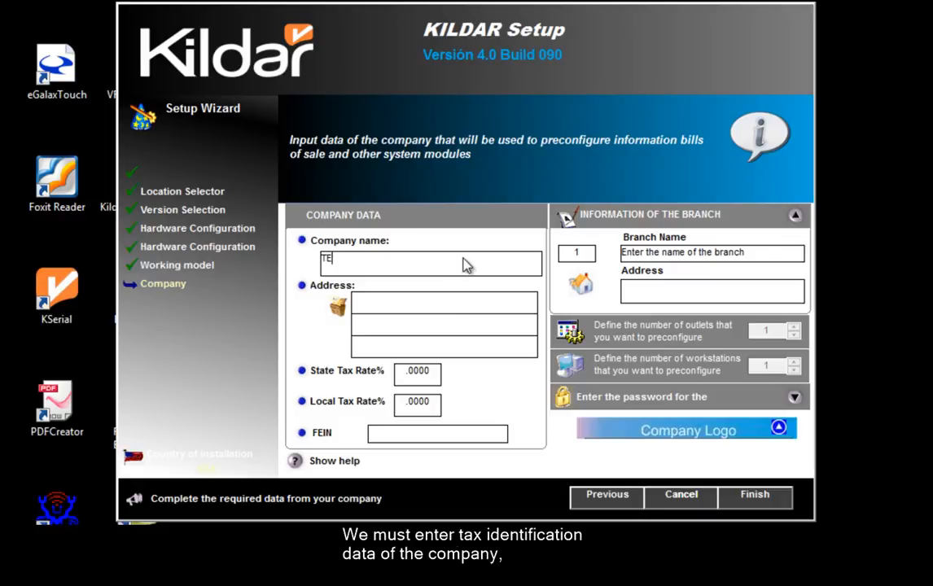
type("ST LLC")
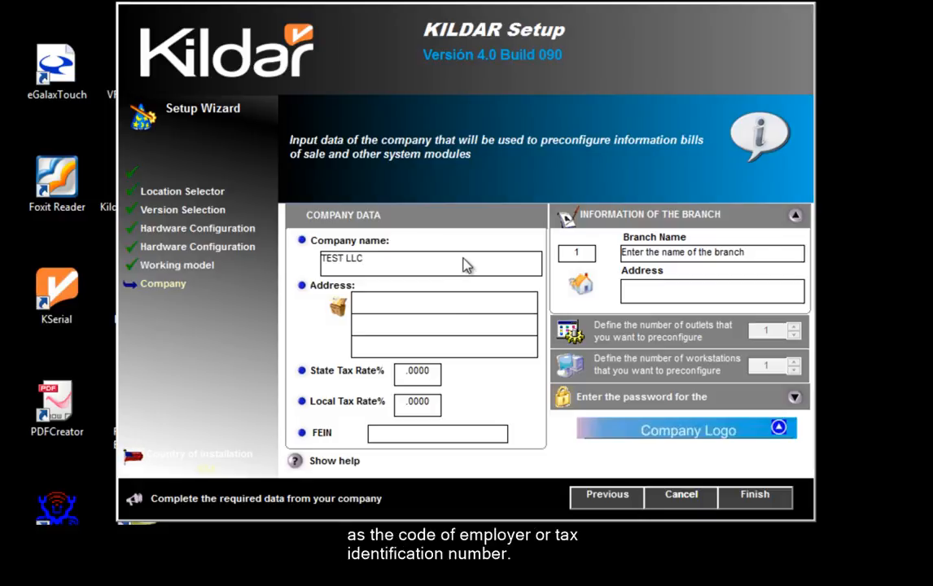
left_click(414, 376)
type("6")
left_click(410, 407)
type("1")
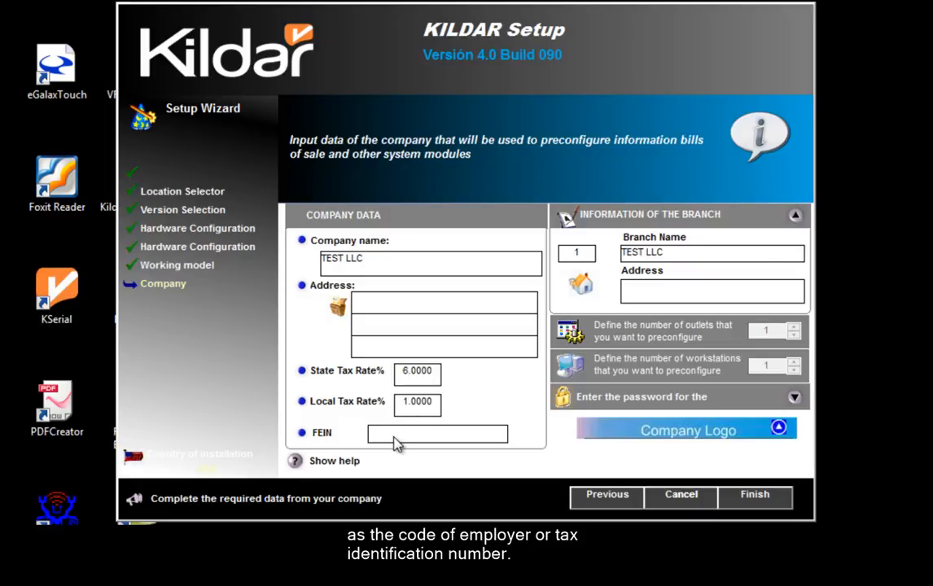
left_click(397, 442)
type("123456789")
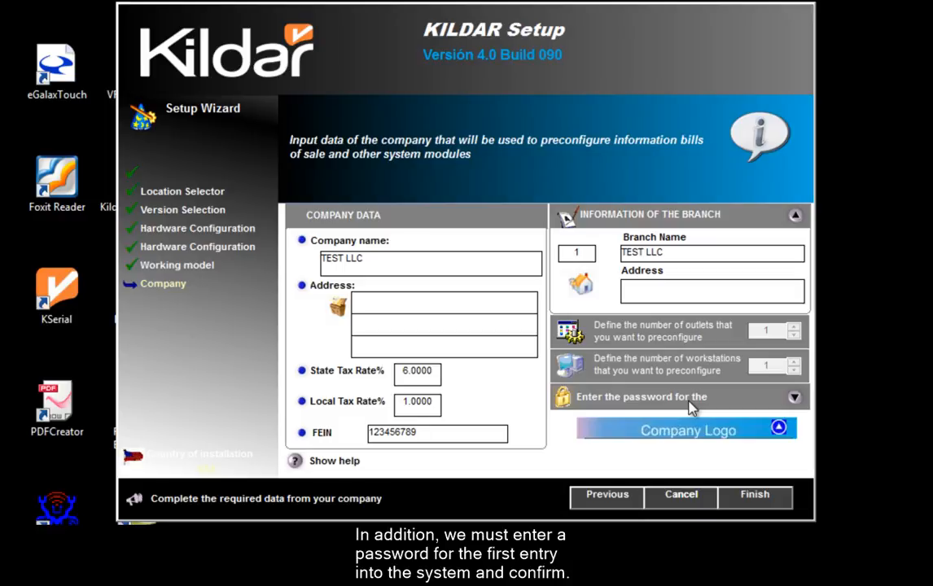
Enter and confirm the administrator password, then finish the setup wizard.
left_click(793, 400)
type("***")
key("Tab")
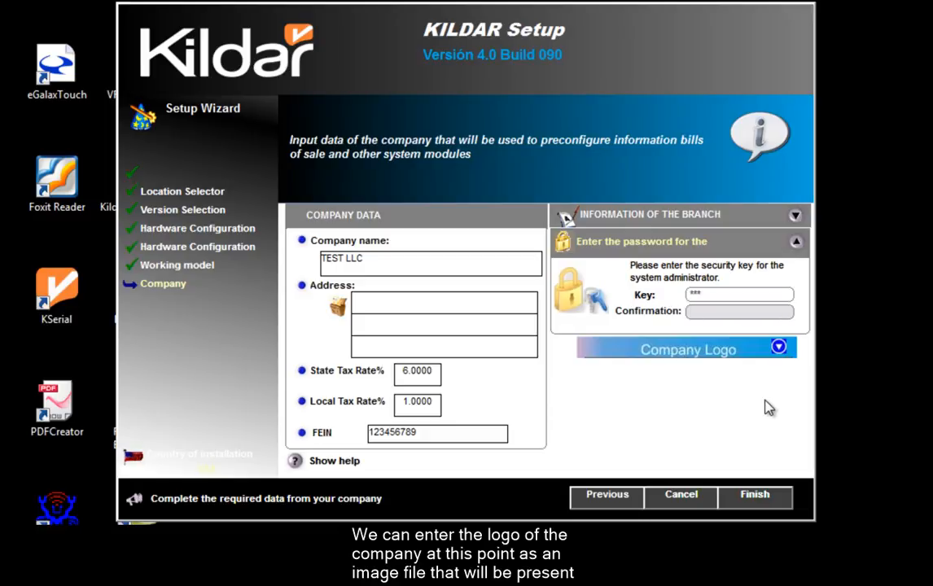
type("***")
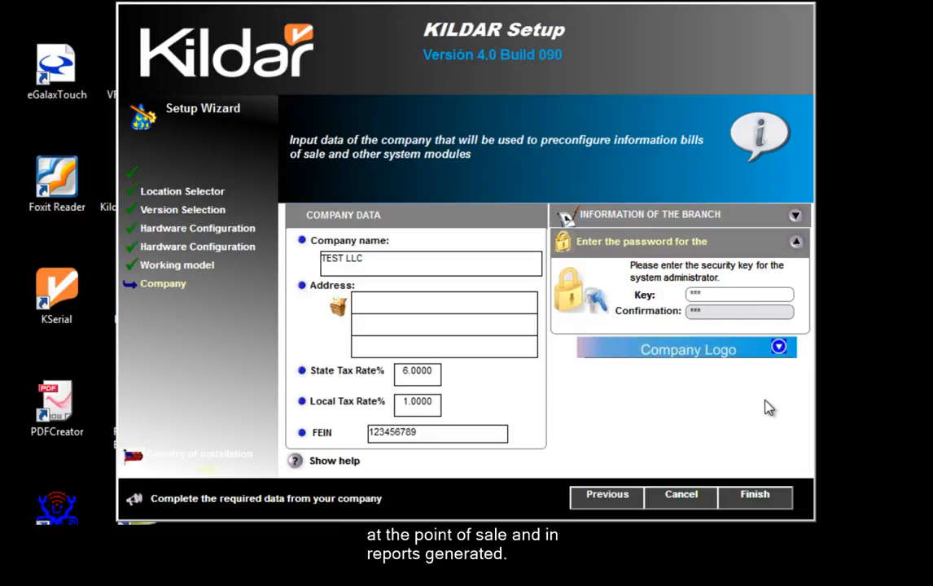
key("Return")
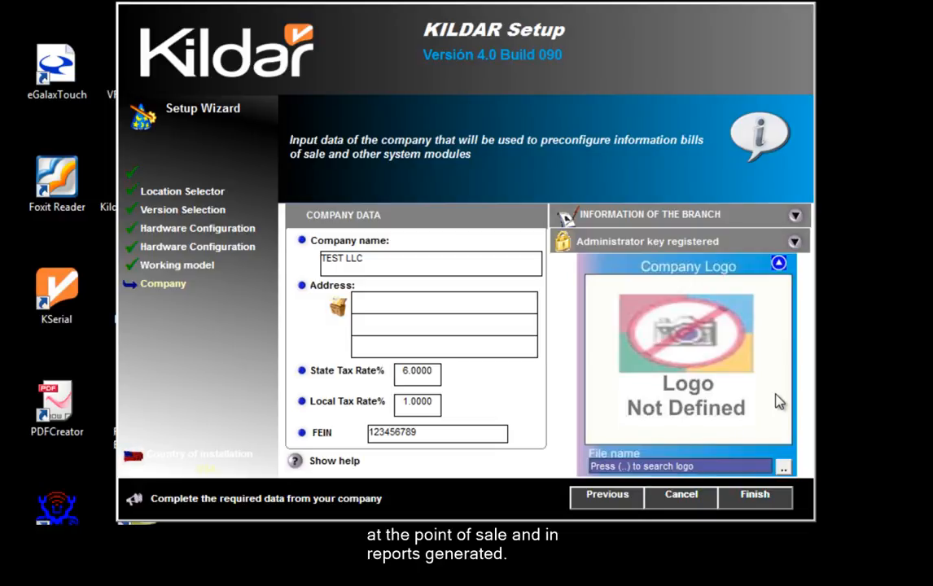
left_click(764, 498)
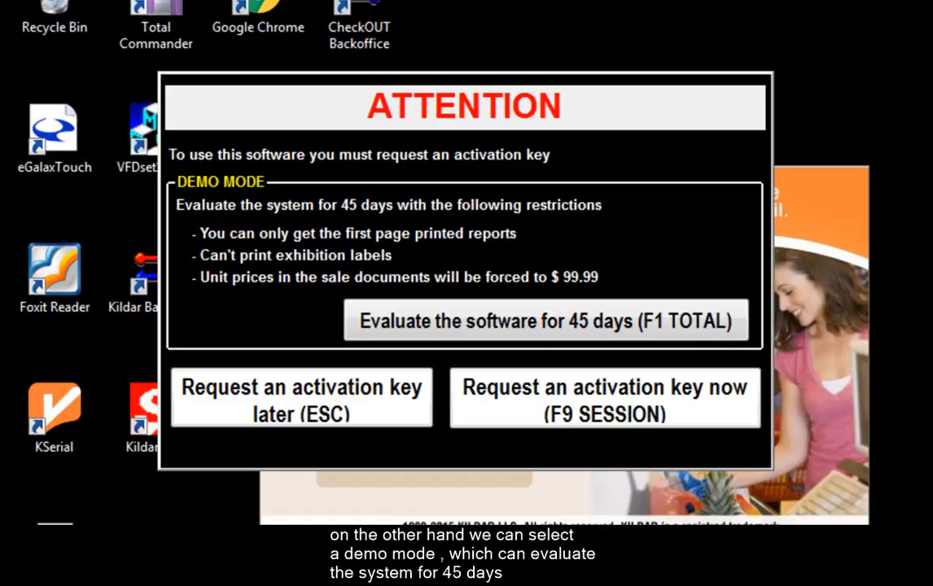
Skip the activation key, log in as admin with the password, and back out to the Admin menu.
left_click(362, 414)
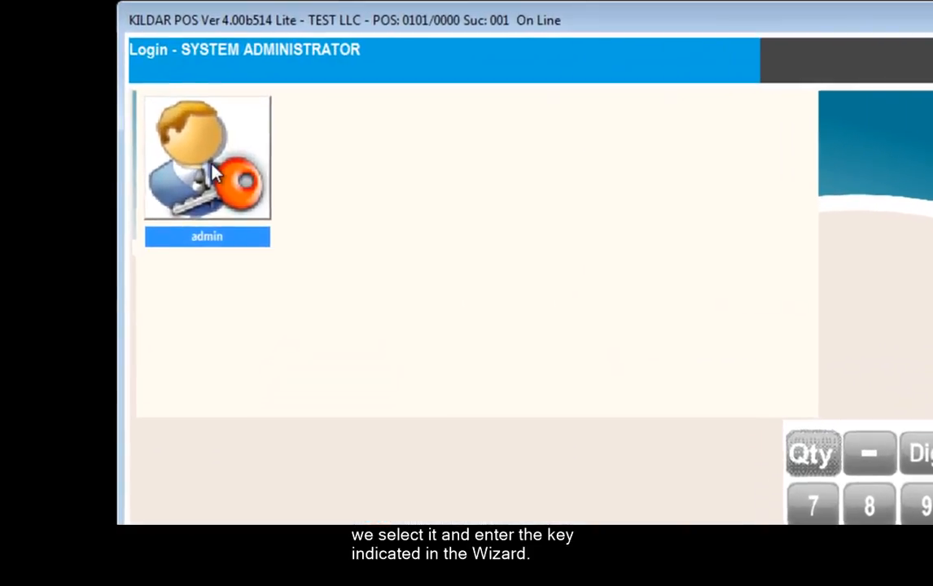
left_click(184, 114)
type("***")
key("Return")
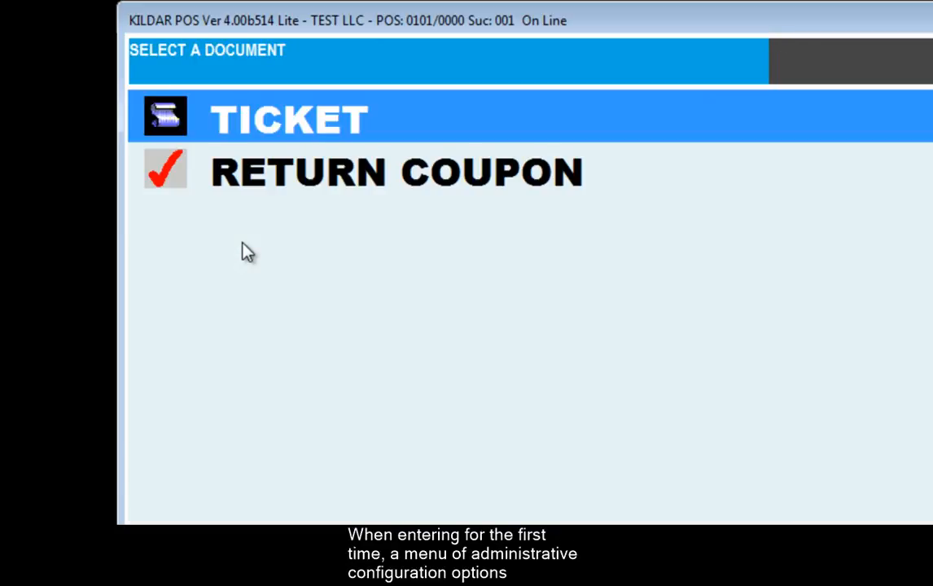
key("Escape")
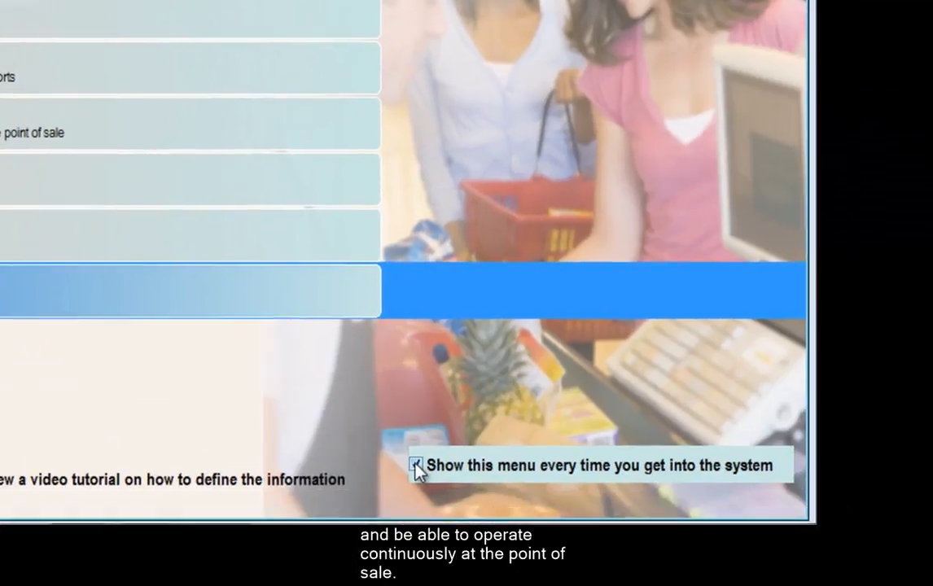
Uncheck 'Show this menu every time' and go to POS - Point of Sale.
left_click(416, 465)
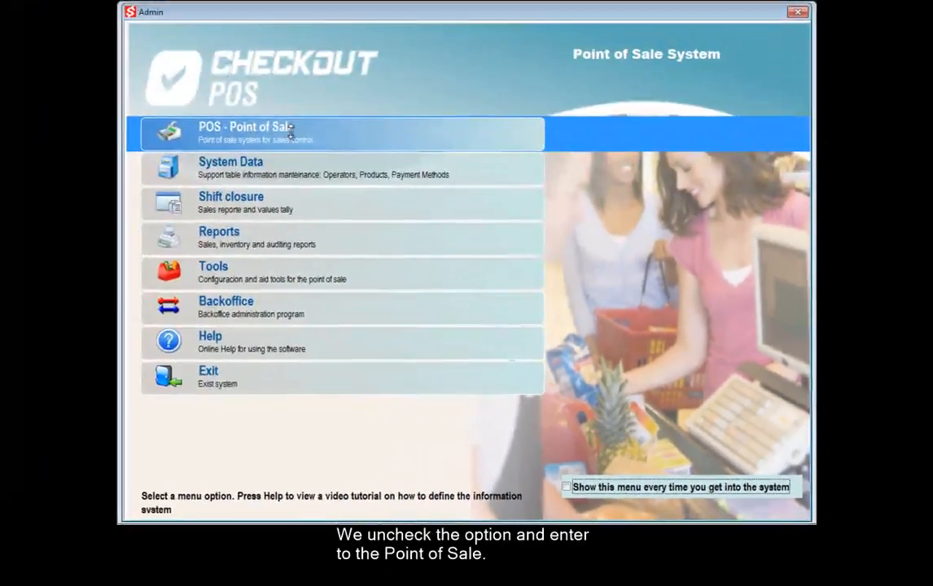
left_click(98, 15)
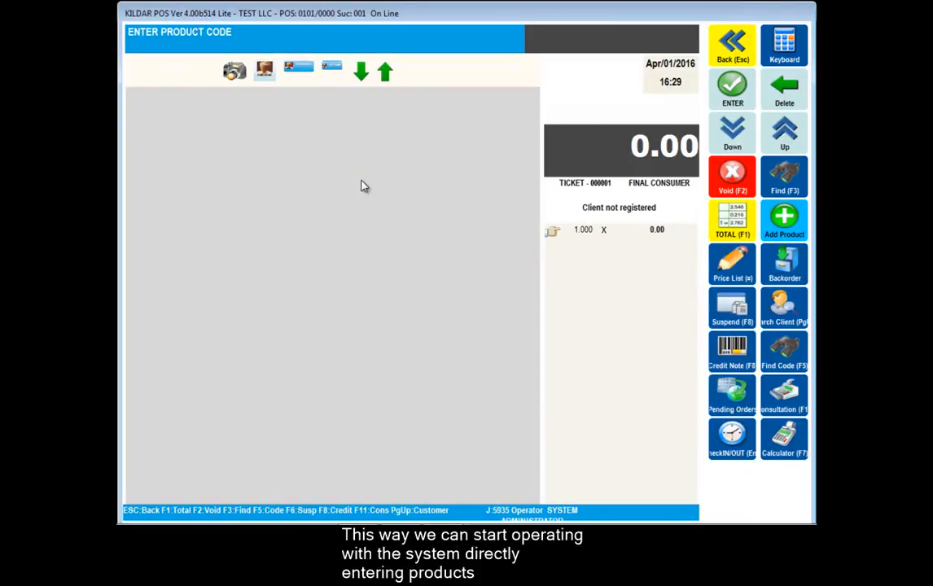
Create a new product entry with barcode 03466506, described as ICE BREAKERS DUO.
left_click(781, 229)
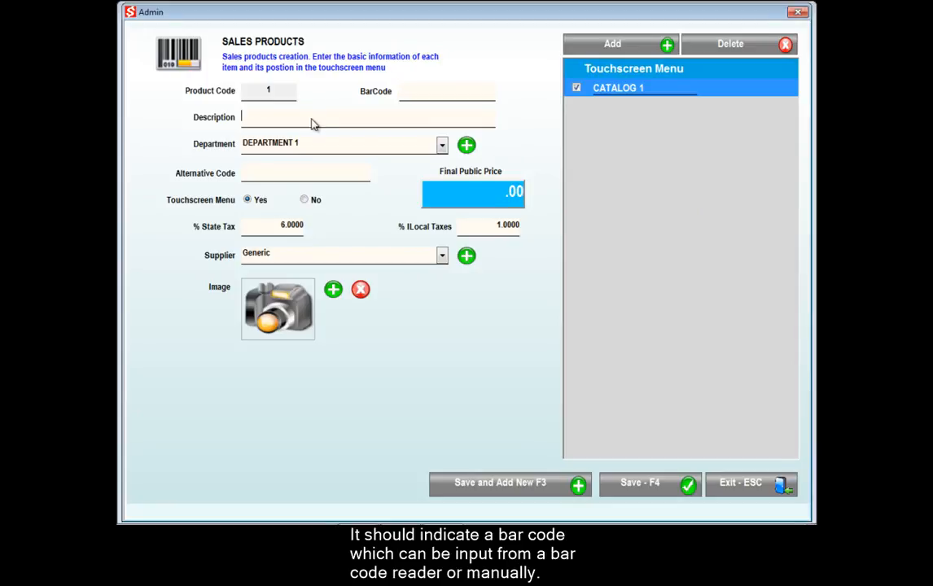
type("03466506")
left_click(375, 120)
type("IC")
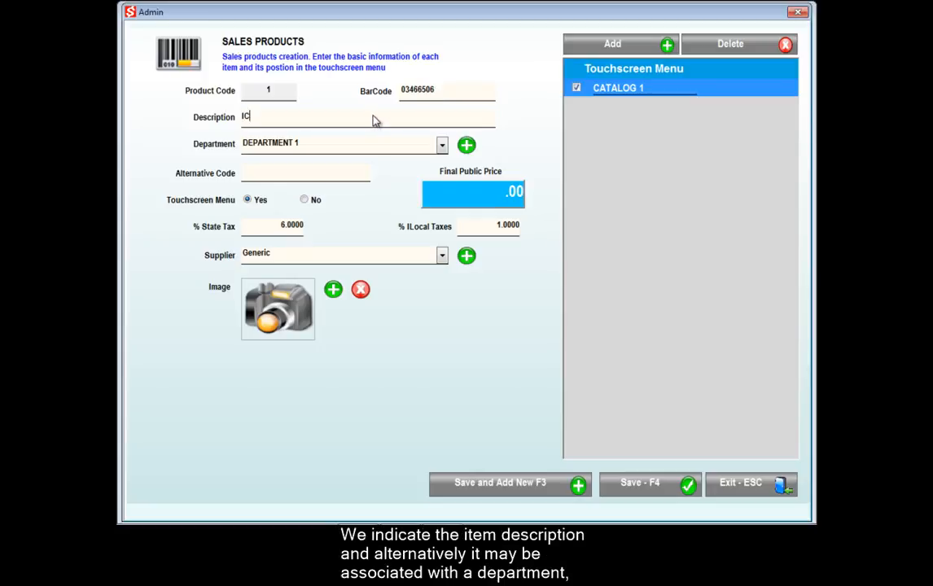
type("E BREAKERS")
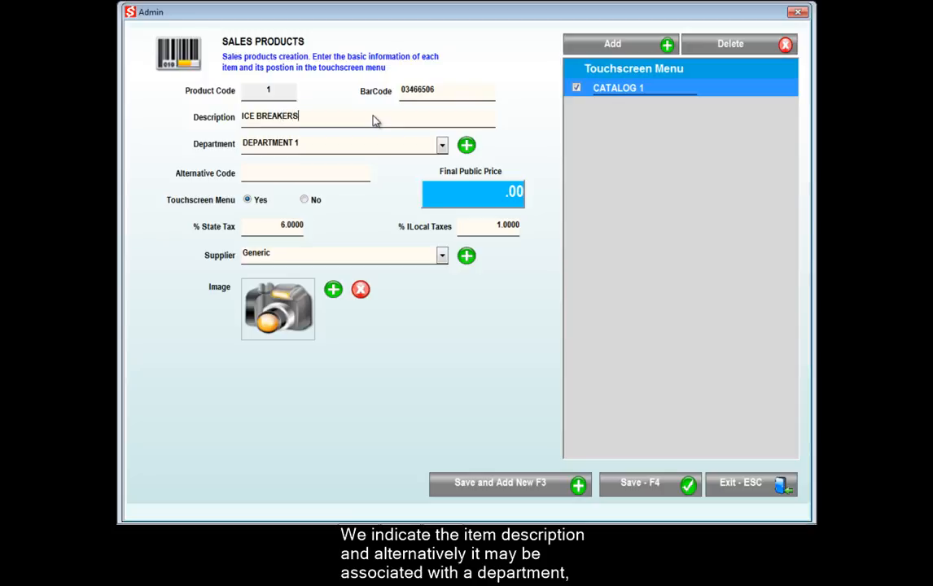
type(" DUO")
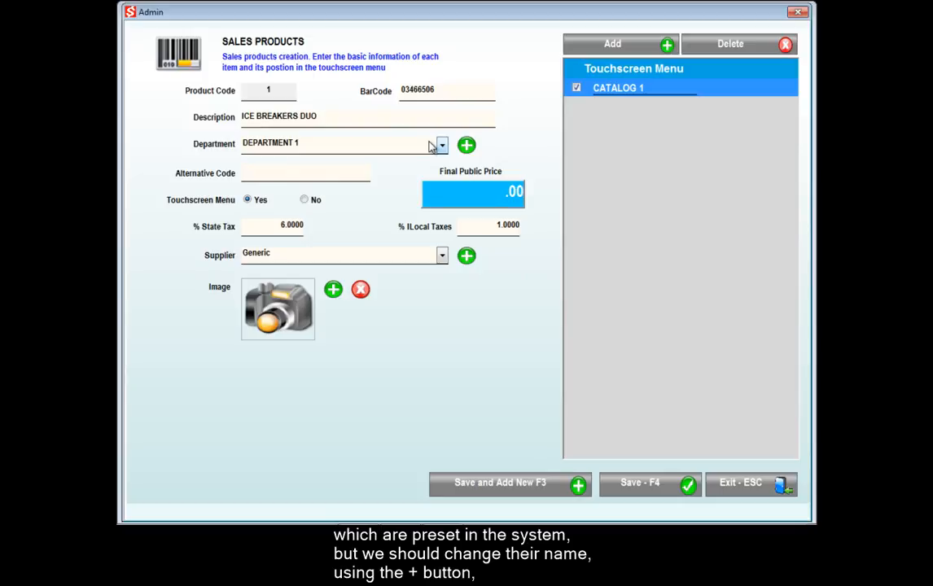
Rename department 1 to GROCERY with a touchscreen group and assign it to the product.
left_click(467, 147)
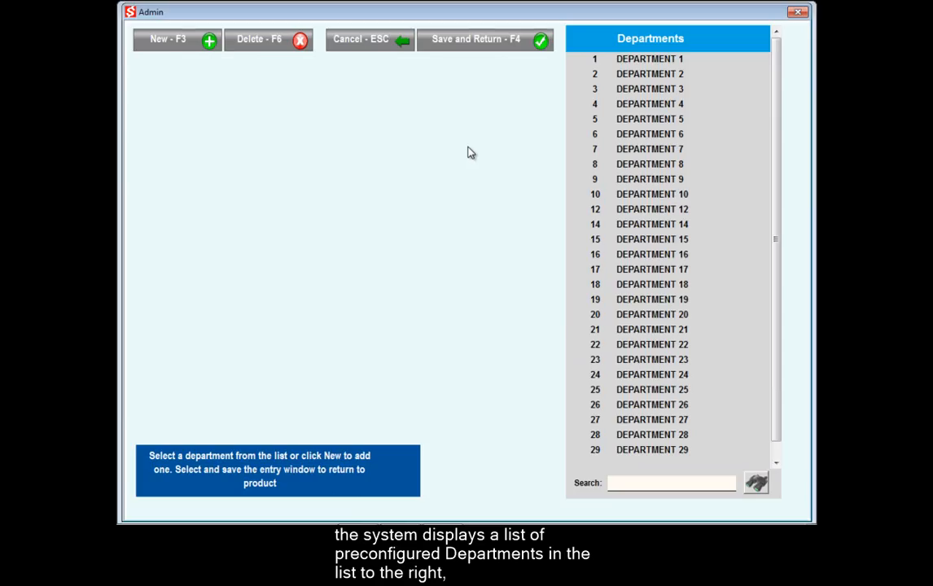
left_click(651, 60)
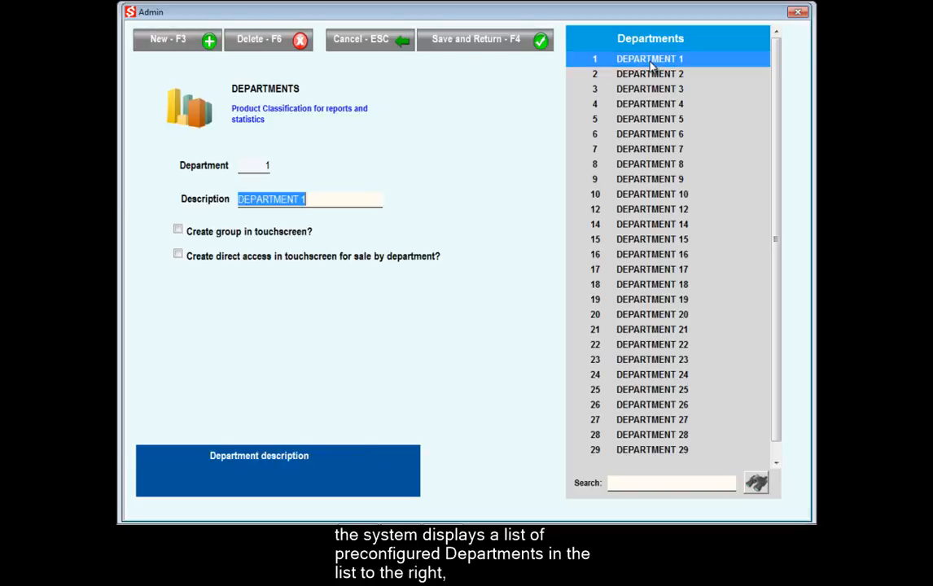
type("GROCERY")
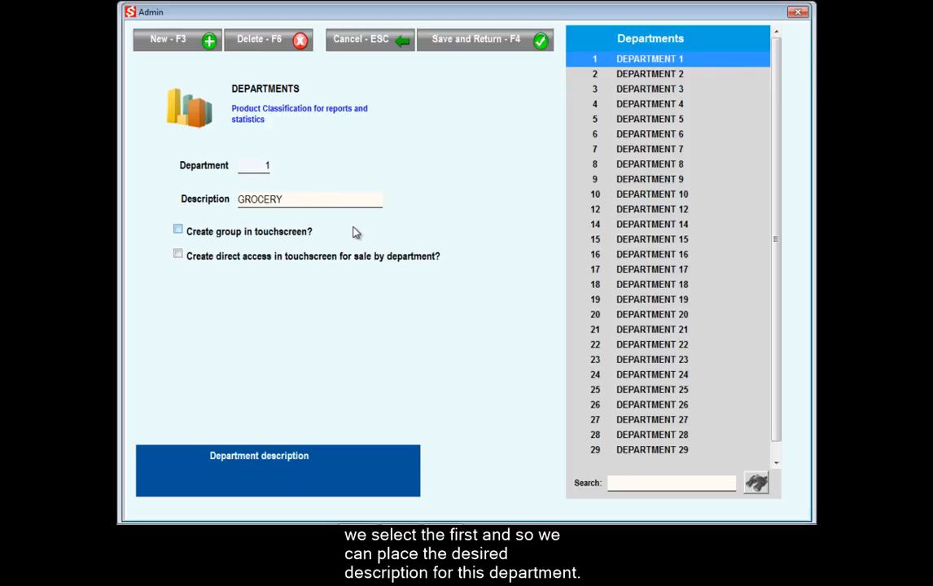
left_click(178, 231)
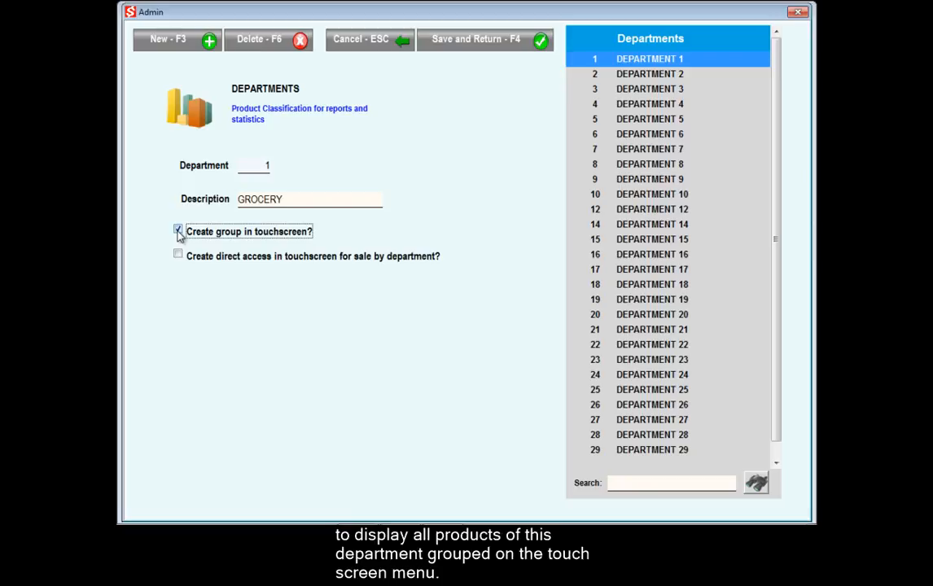
left_click(479, 45)
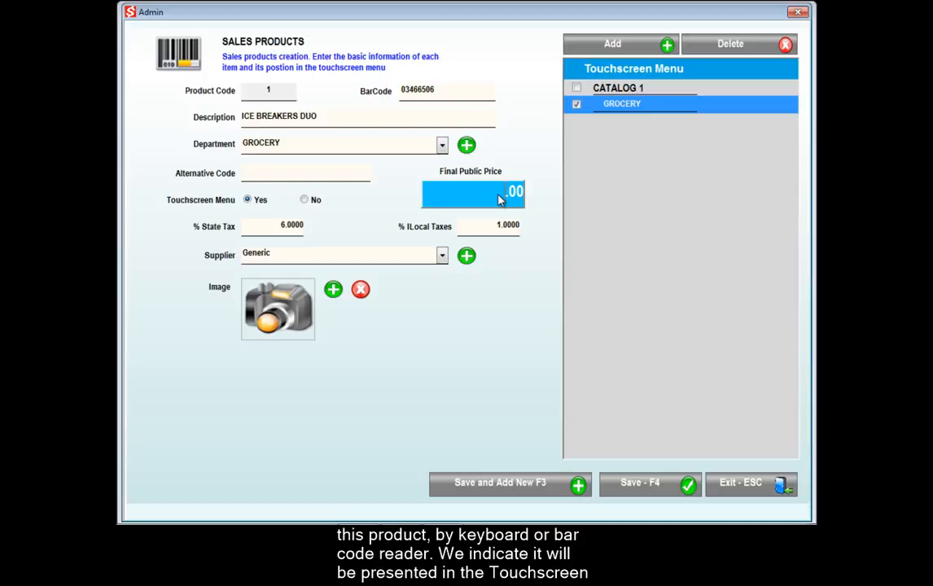
Enter 3 as the product's final public price.
type("3")
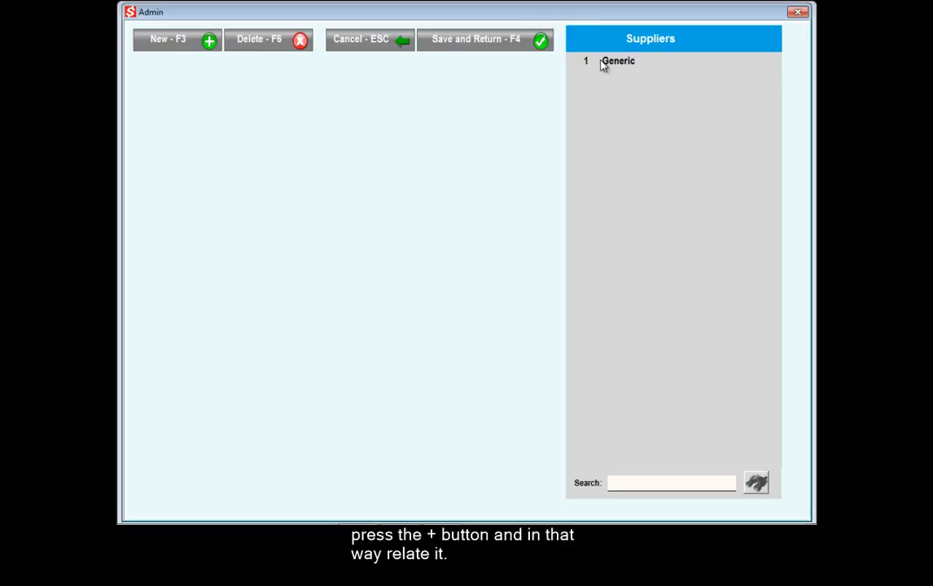
Enter new supplier GENERAL MERCHANDISE INC with trade name GMI and the contact person's name.
left_click(201, 45)
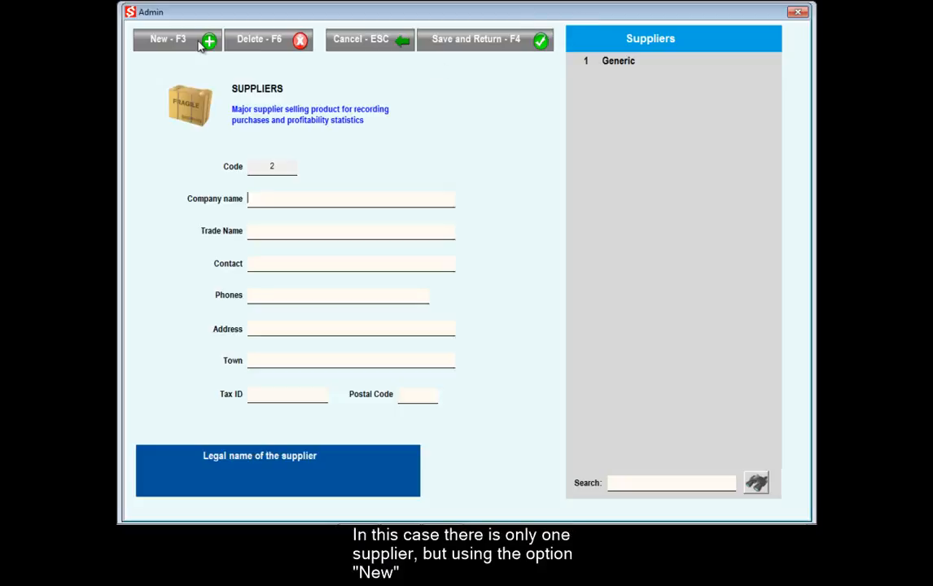
type("GENERAL")
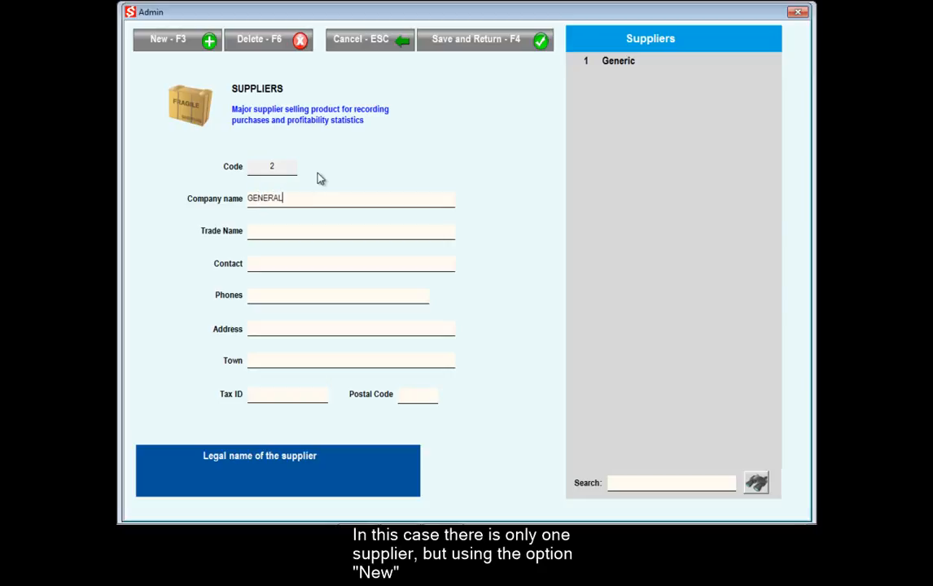
type(" MERCHANDISE INC")
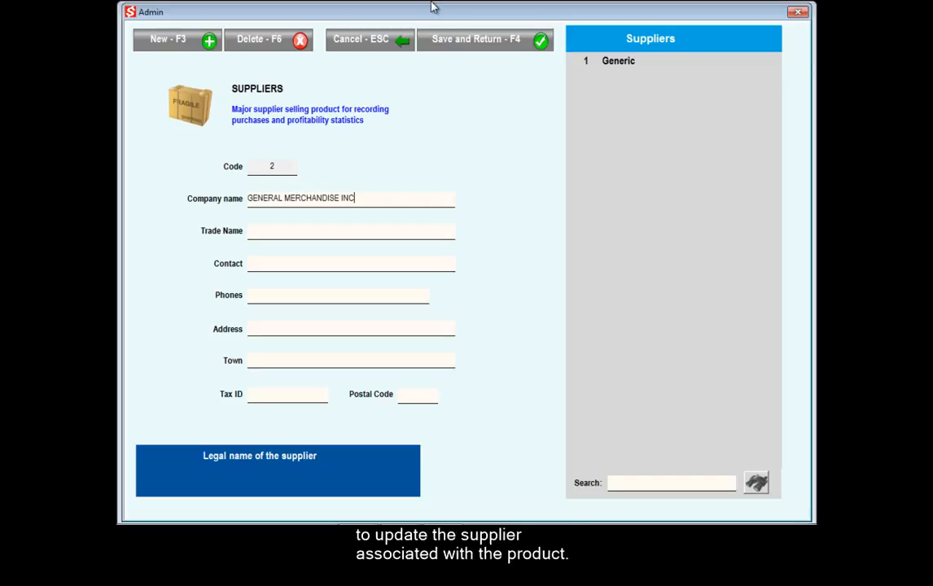
left_click(351, 234)
type("GMI")
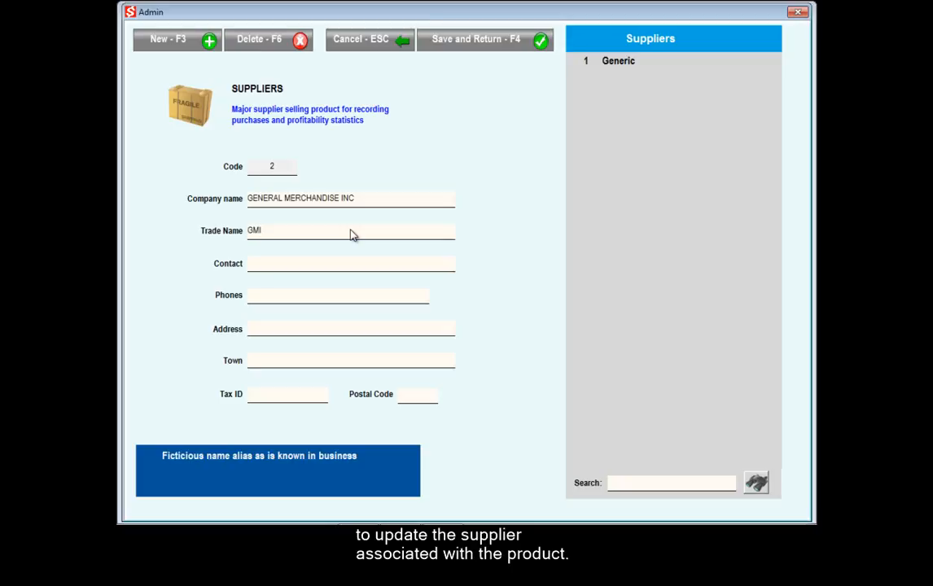
key("Tab")
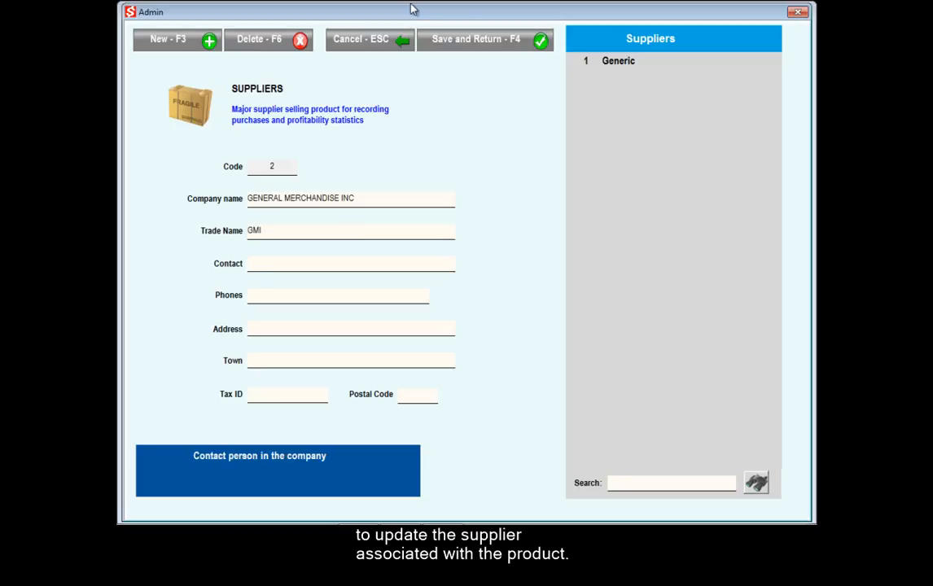
type("JOHN DOE")
Save the supplier, attach the DUO picture to the product, and save the product.
left_click(481, 41)
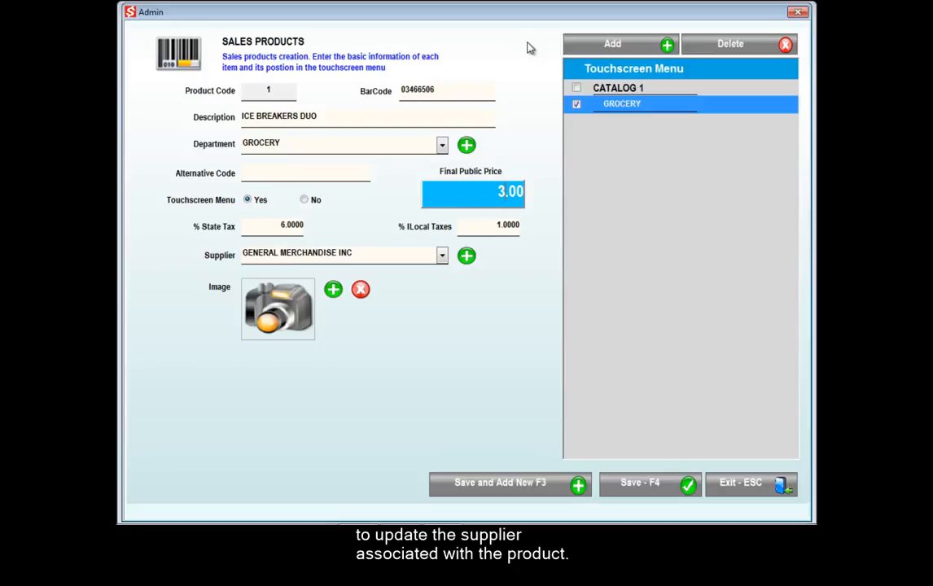
left_click(333, 289)
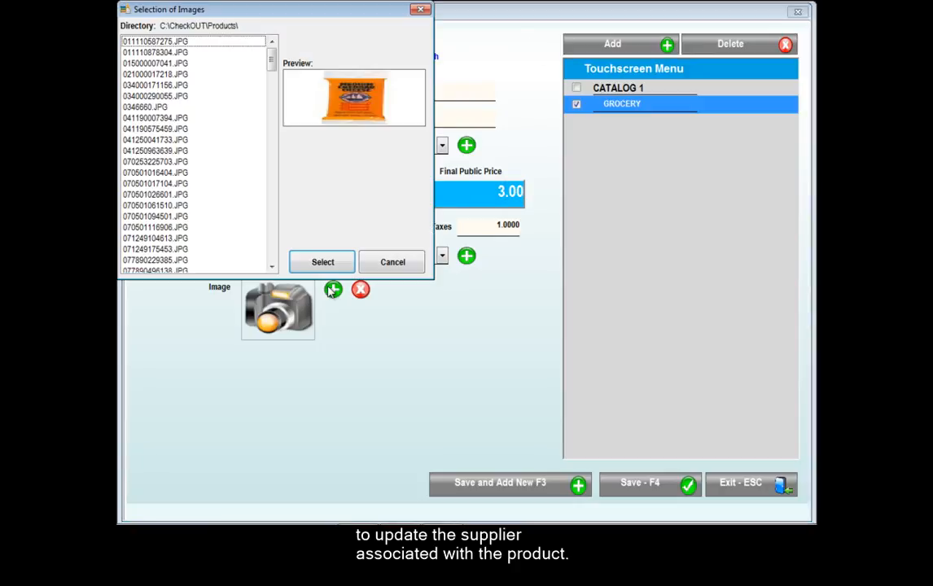
left_click(127, 107)
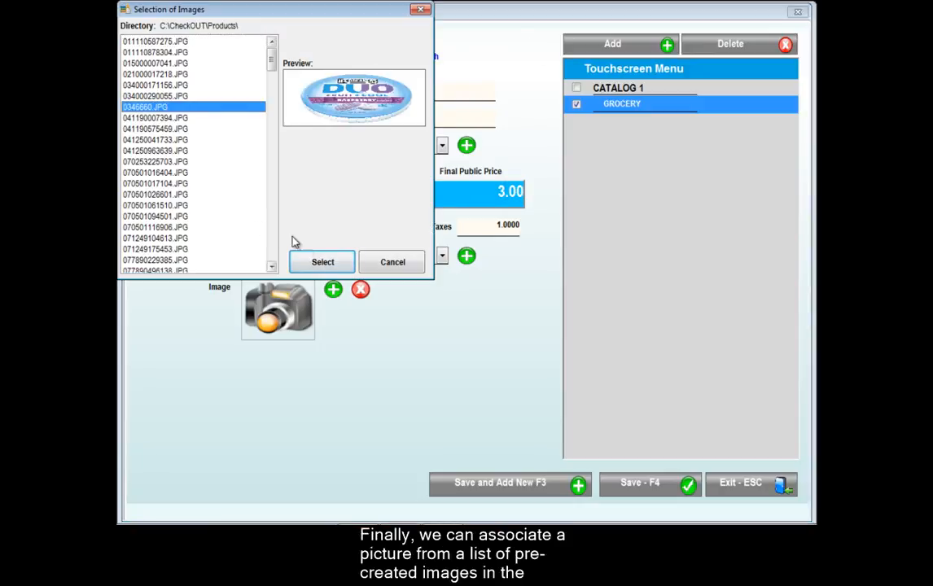
left_click(320, 262)
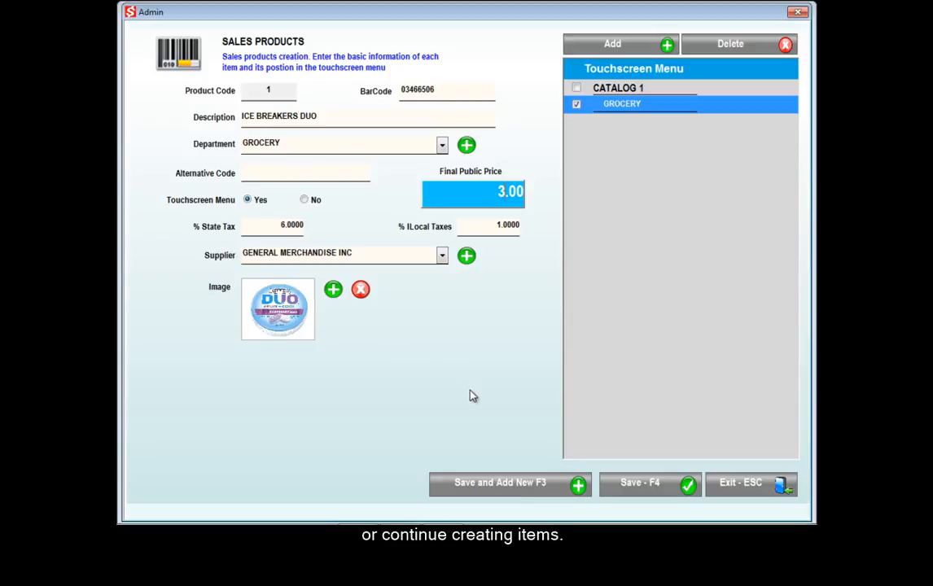
left_click(625, 485)
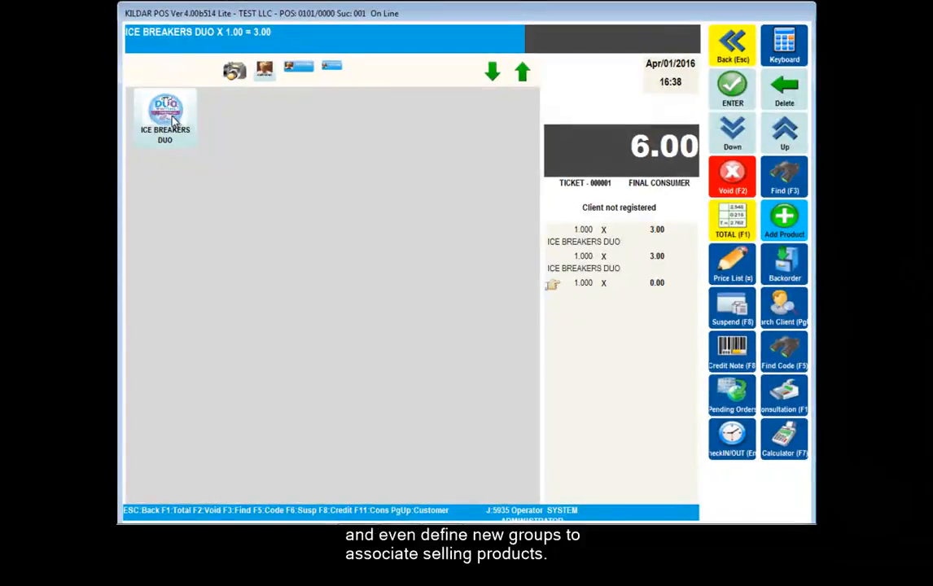
Add a third ICE BREAKERS DUO to the ticket and bring up the 9.63 total.
left_click(173, 120)
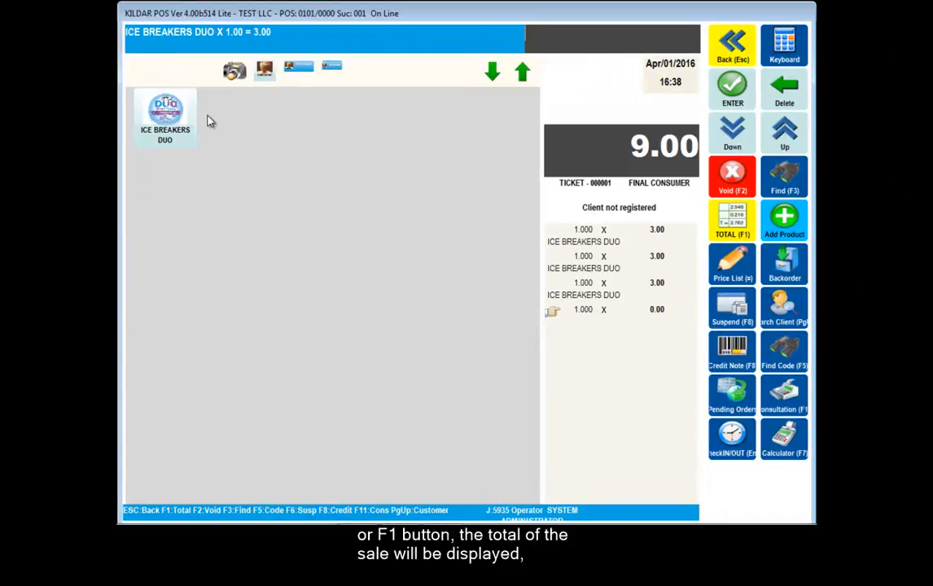
left_click(721, 224)
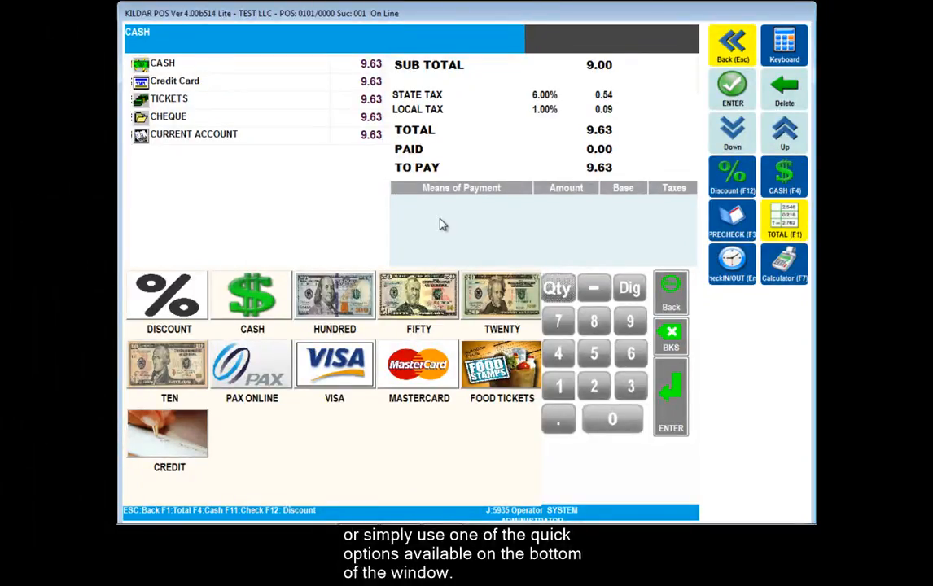
Choose cash as the payment method for the 9.63 sale.
left_click(250, 292)
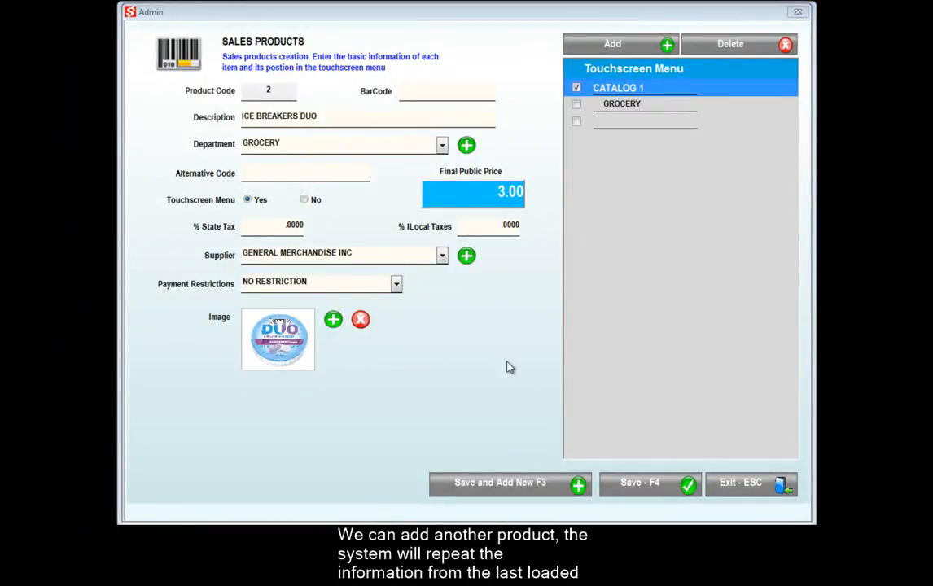
Extend the description to ICE BREAKERS DUO RASPBERRY and file it under GROCERY.
left_click(349, 131)
type("RASPBE")
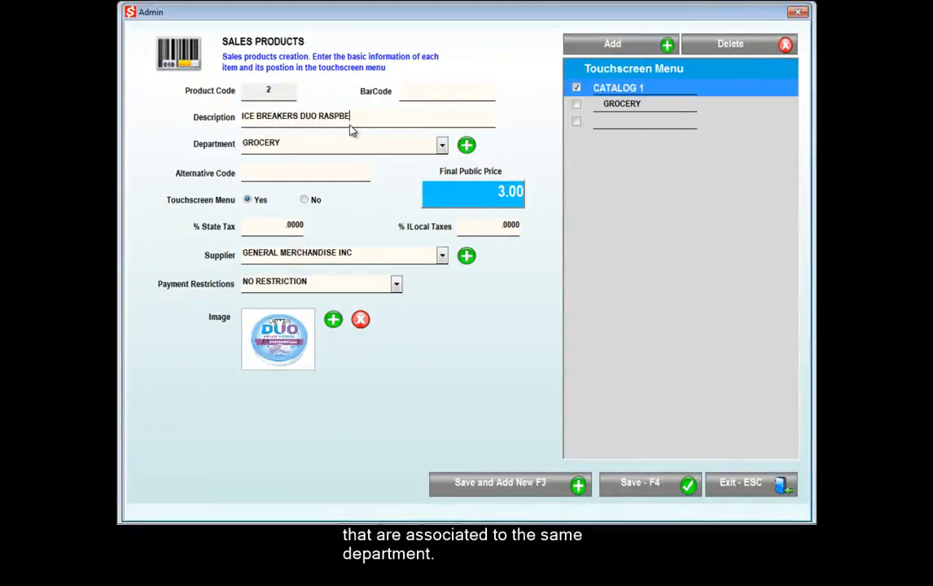
type("RRY")
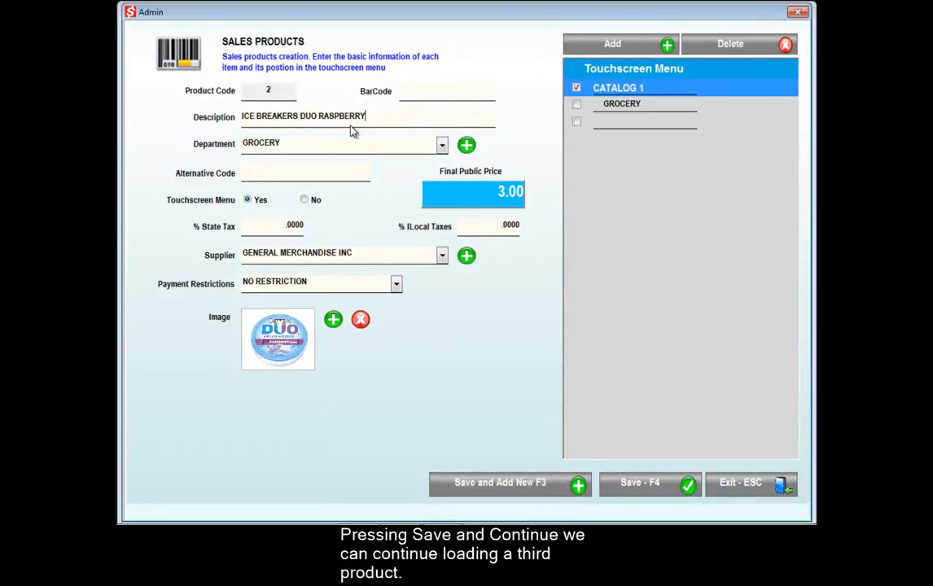
left_click(577, 105)
Save the product and give the next product a new BEVERAGES touchscreen group.
left_click(537, 486)
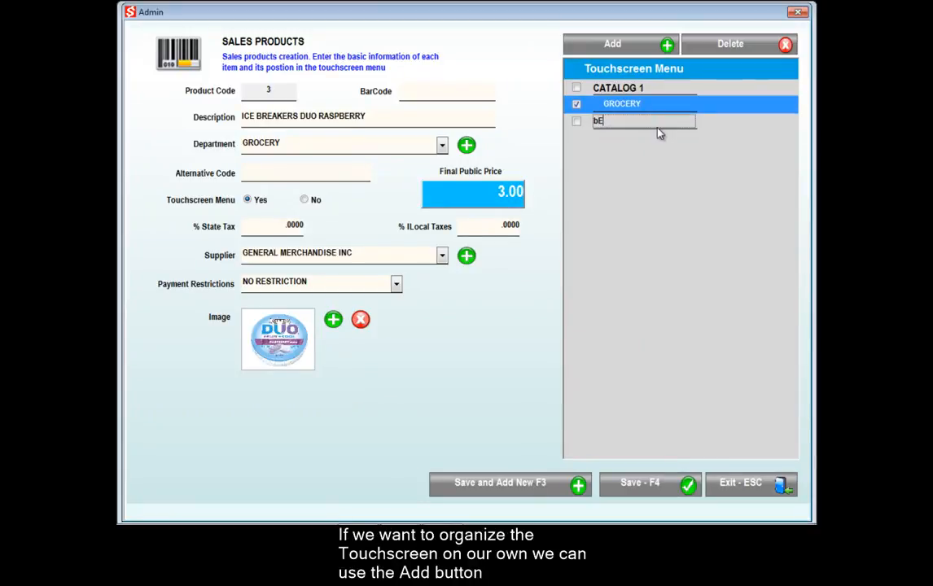
key("BackSpace")
key("BackSpace")
type("BEVERAGES")
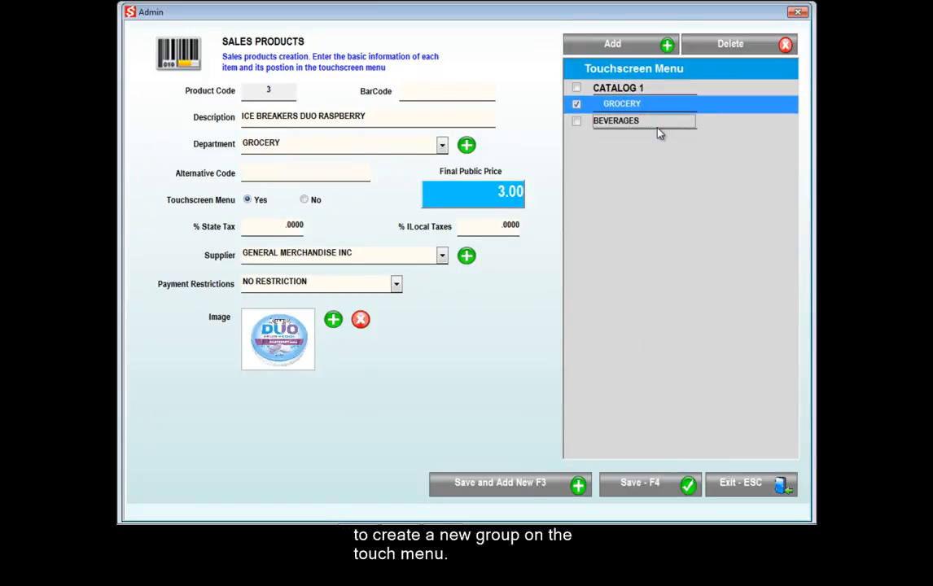
Replace product 3's description with DIET COKE and review the available departments.
left_click(352, 120)
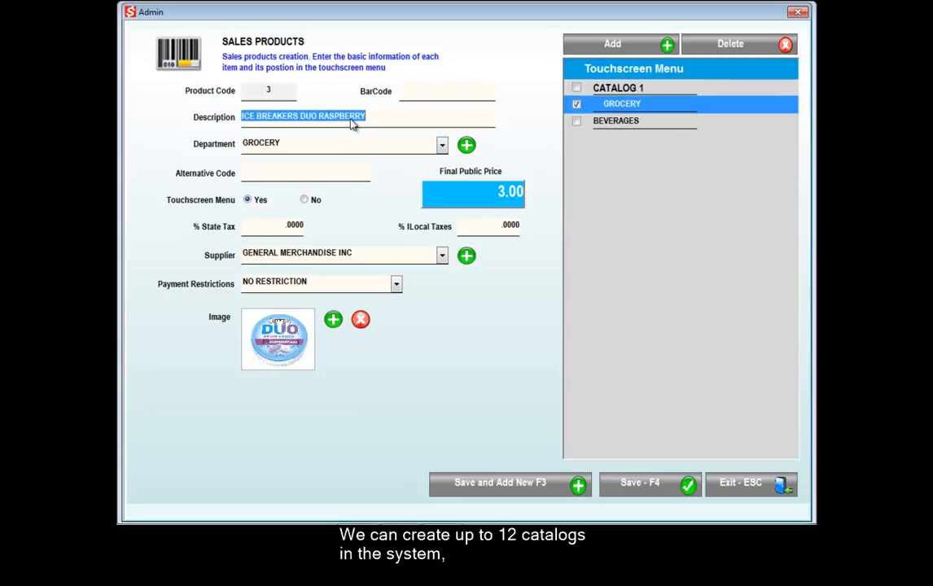
type("D")
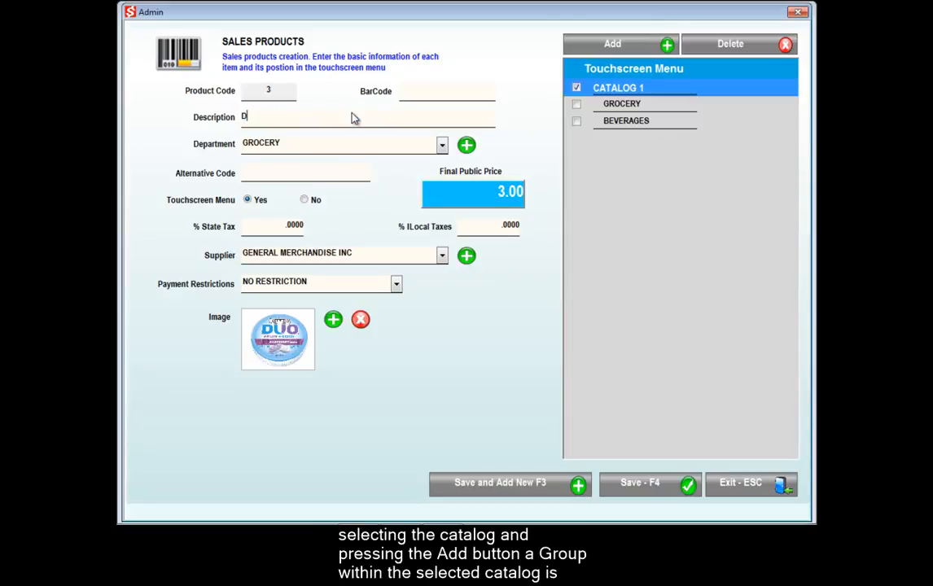
type("IET COKE")
left_click(442, 149)
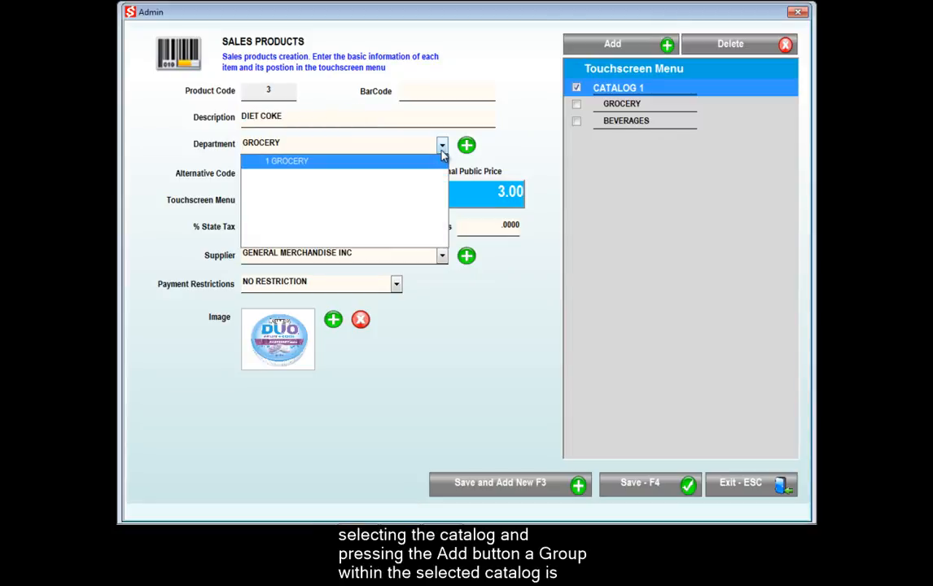
left_click(442, 157)
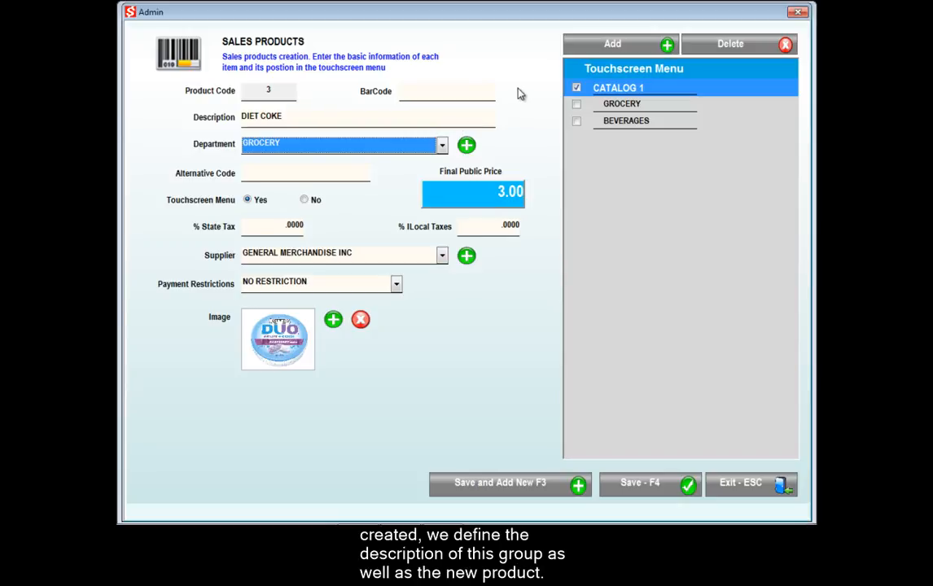
left_click(625, 184)
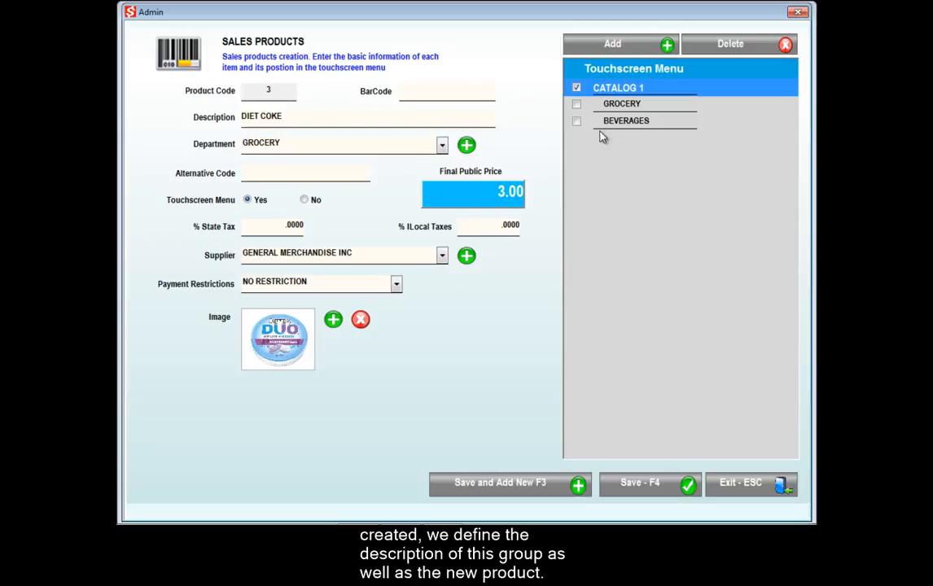
left_click(465, 151)
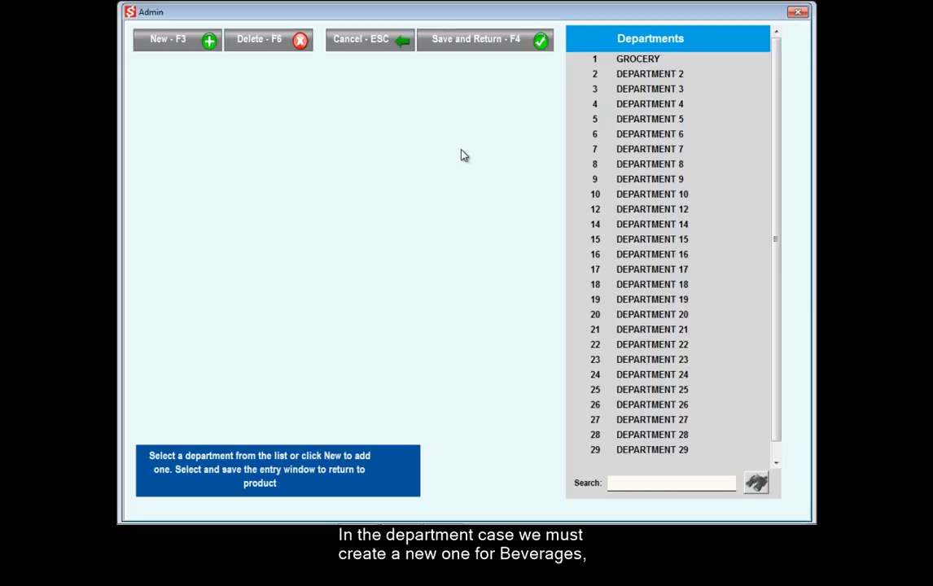
Rename department 2 to BEVERAGES with direct touchscreen sale access and assign it to DIET COKE.
left_click(595, 73)
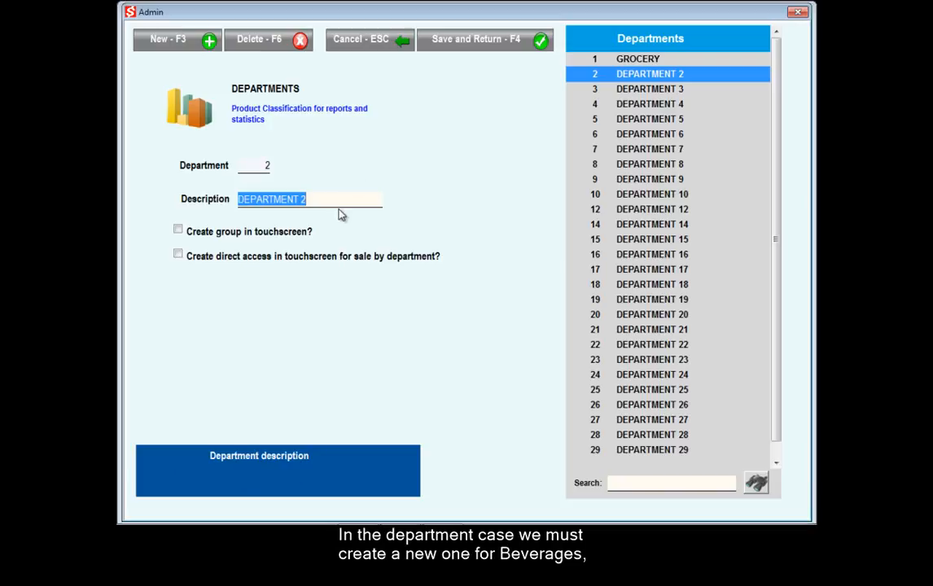
type("BEVERAGES")
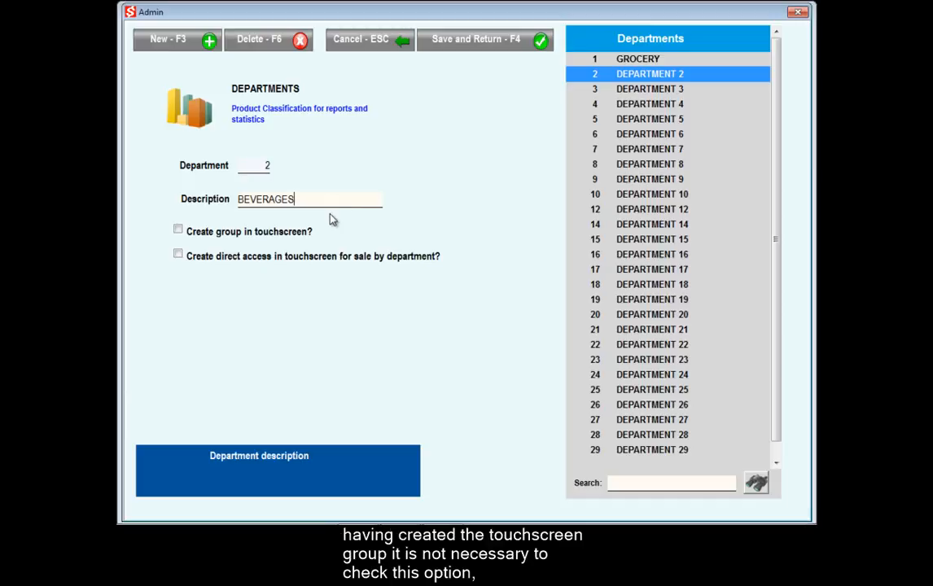
left_click(184, 258)
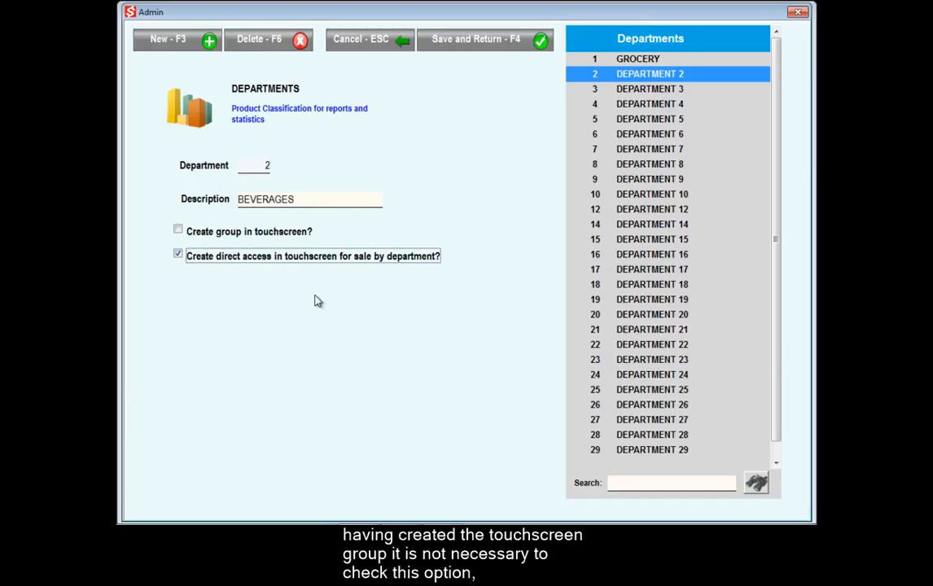
left_click(494, 47)
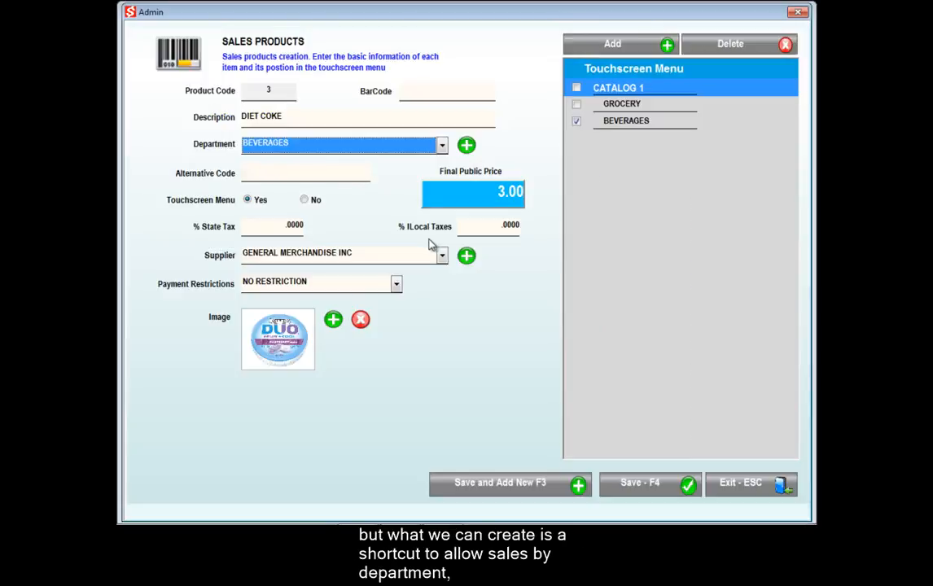
Set DIET COKE's final public price to 2.00 and give it the cocacola1.bmp Coke Light can picture.
left_click(504, 198)
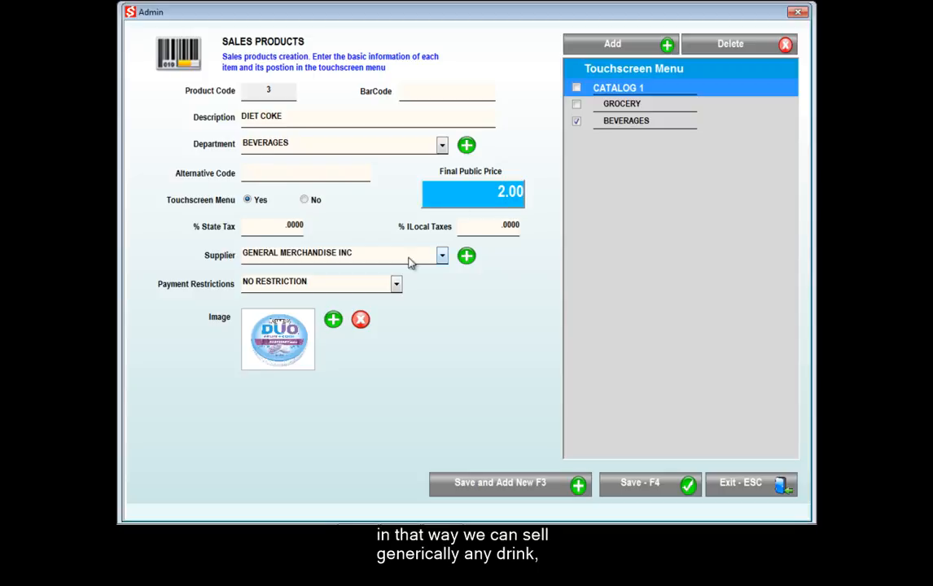
left_click(333, 319)
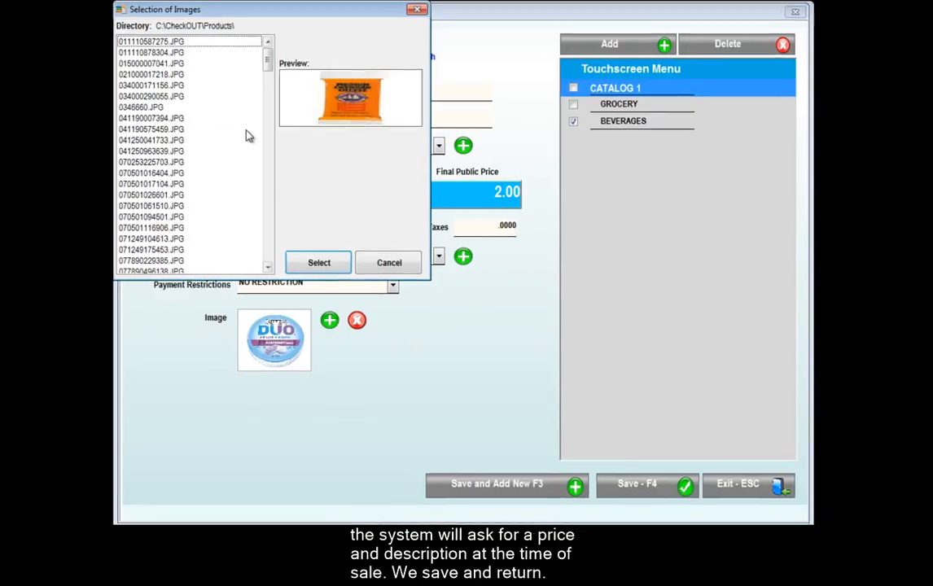
key("c")
key("c")
key("c")
key("c")
key("c")
key("c")
key("c")
key("c")
key("c")
key("c")
key("c")
key("c")
key("c")
key("c")
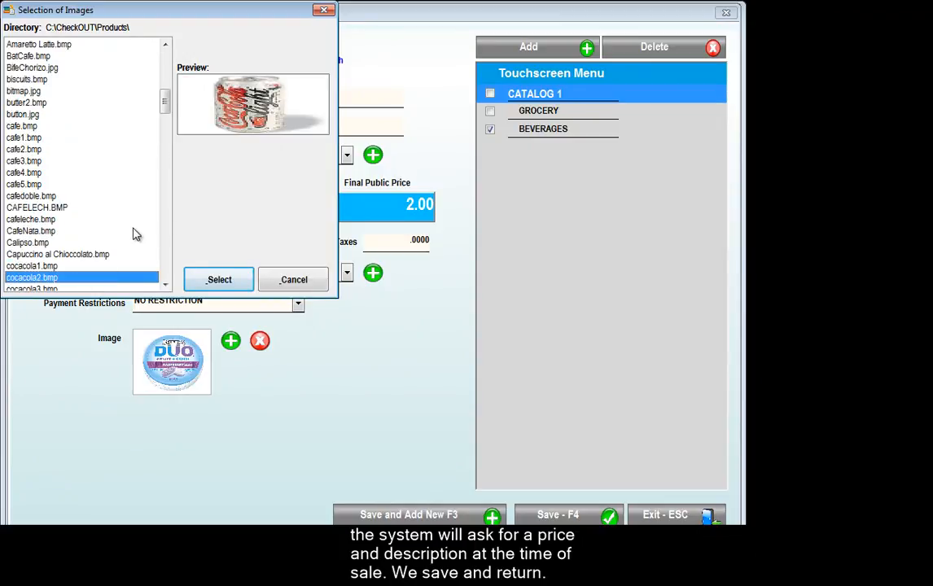
key("c")
left_click(58, 272)
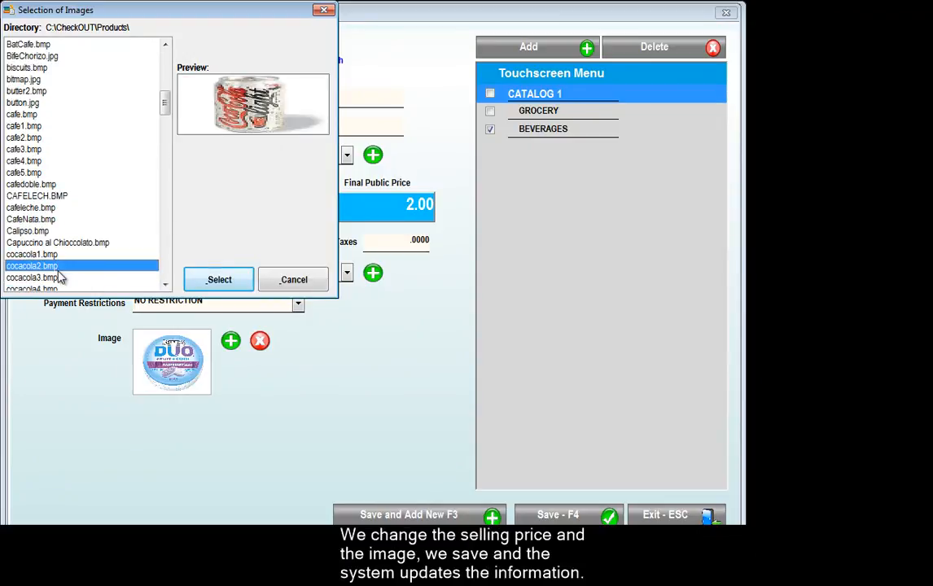
left_click(204, 281)
left_click(232, 342)
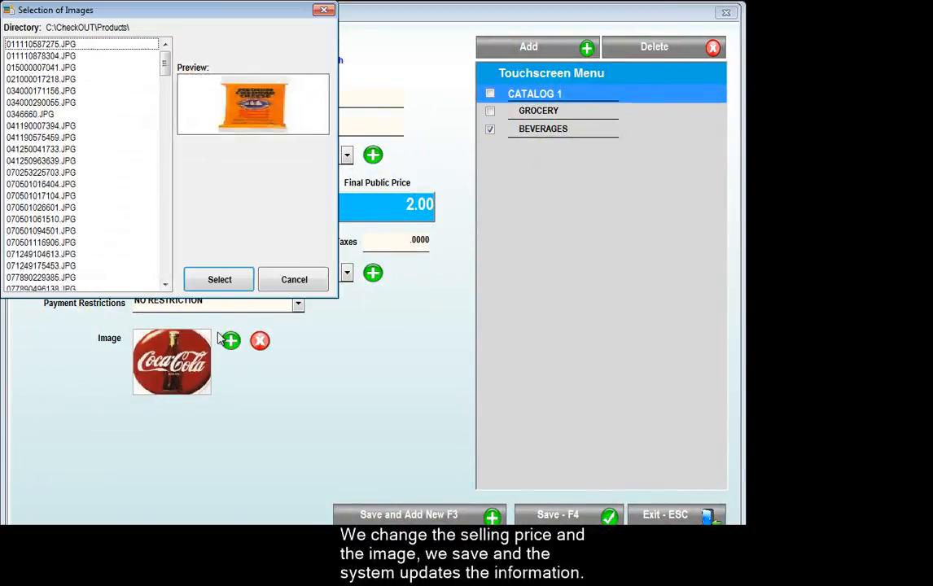
key("c")
key("c")
key("c")
key("c")
key("c")
key("c")
key("c")
key("c")
key("c")
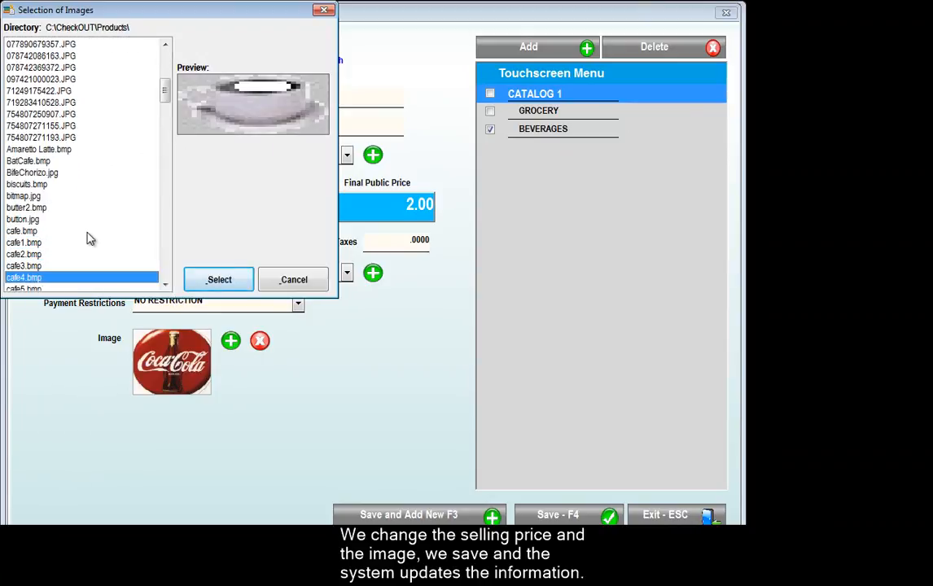
key("c")
key("c")
key("c")
key("c")
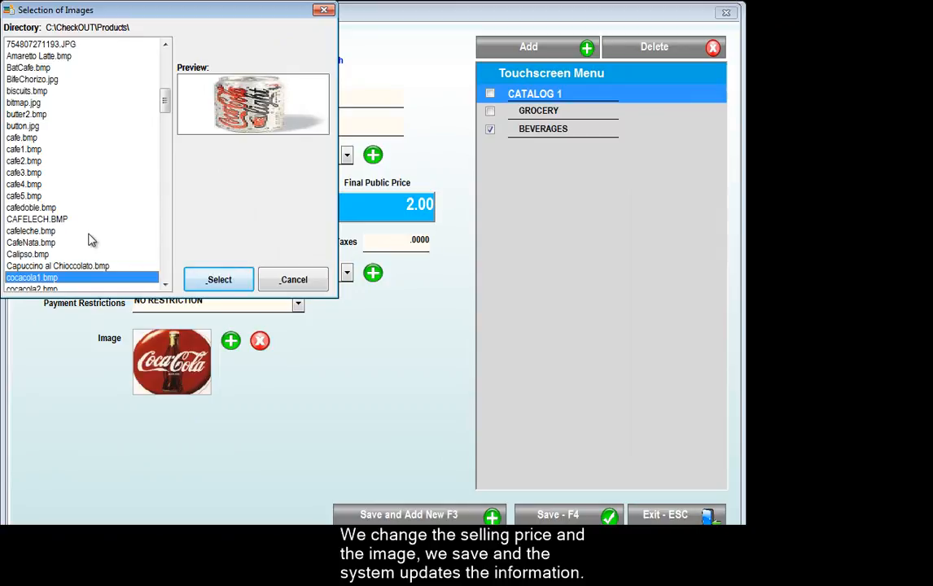
key("Return")
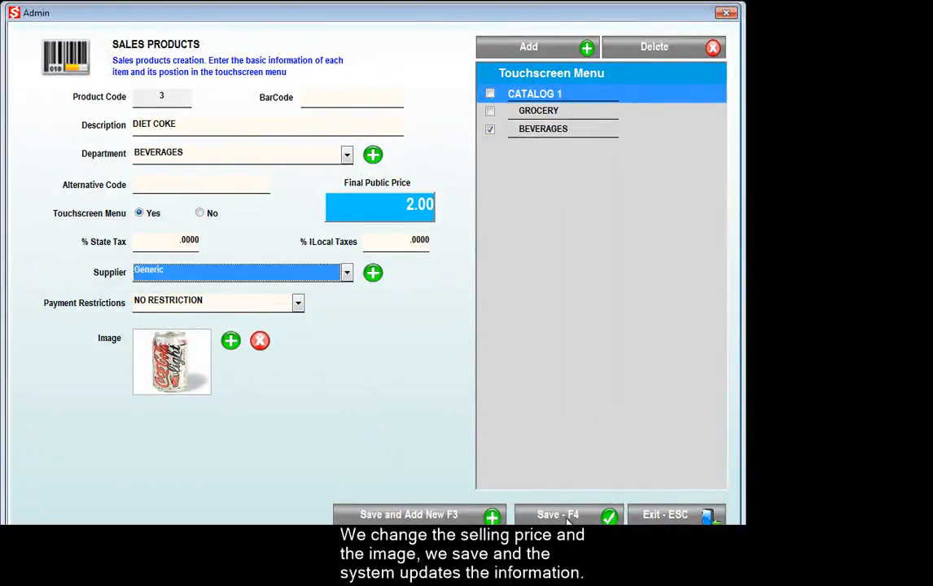
Save DIET COKE and confirm it appears in the BEVERAGES group on the sales screen.
left_click(567, 516)
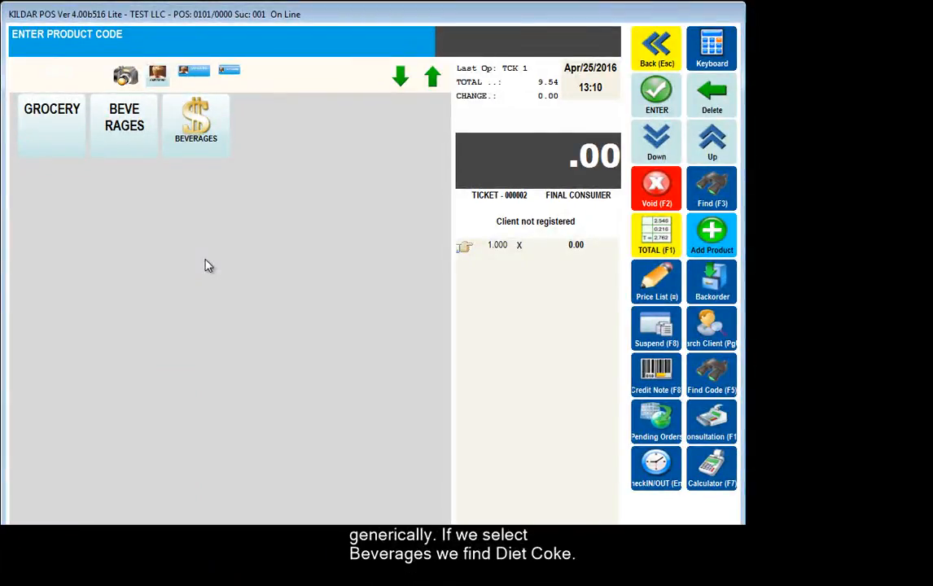
left_click(123, 128)
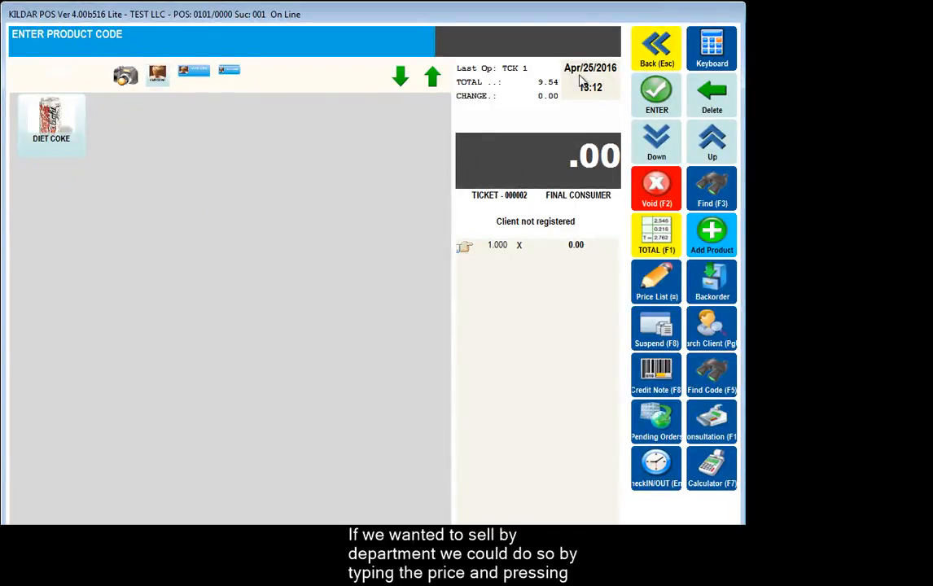
left_click(658, 63)
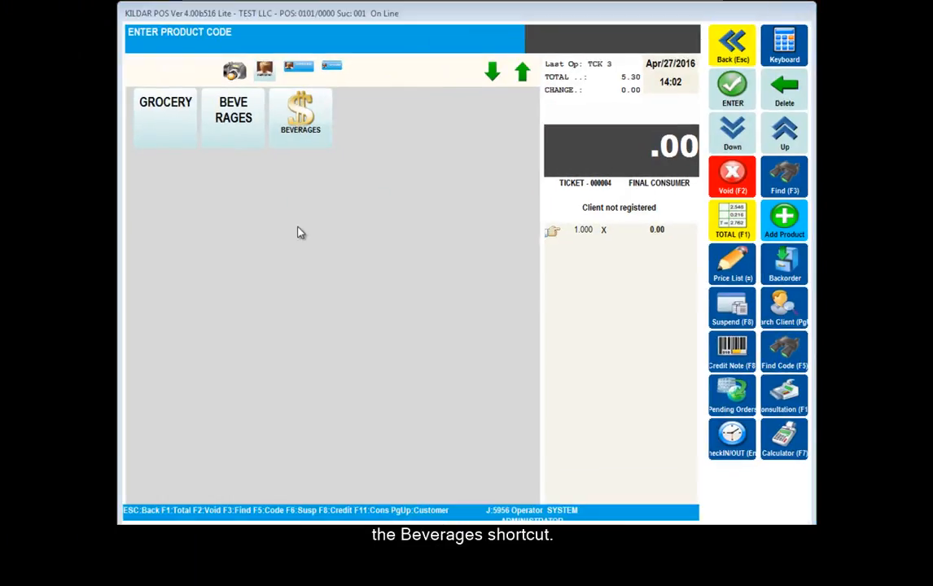
Ring up two ICE BREAKERS DUO and one ICE BREAKERS DUO RASPBERRY, then remove one ICE BREAKERS DUO line.
left_click(177, 133)
left_click(177, 135)
left_click(177, 136)
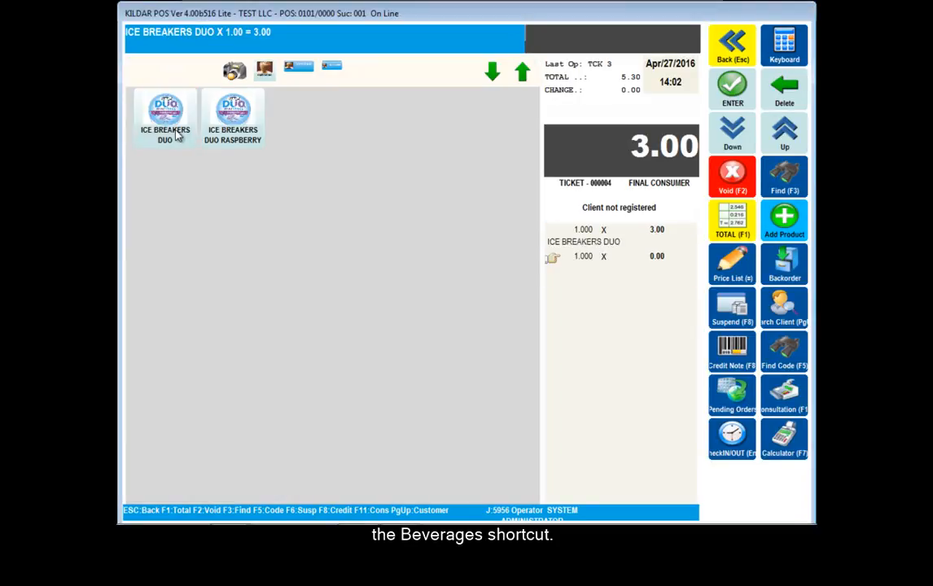
left_click(224, 123)
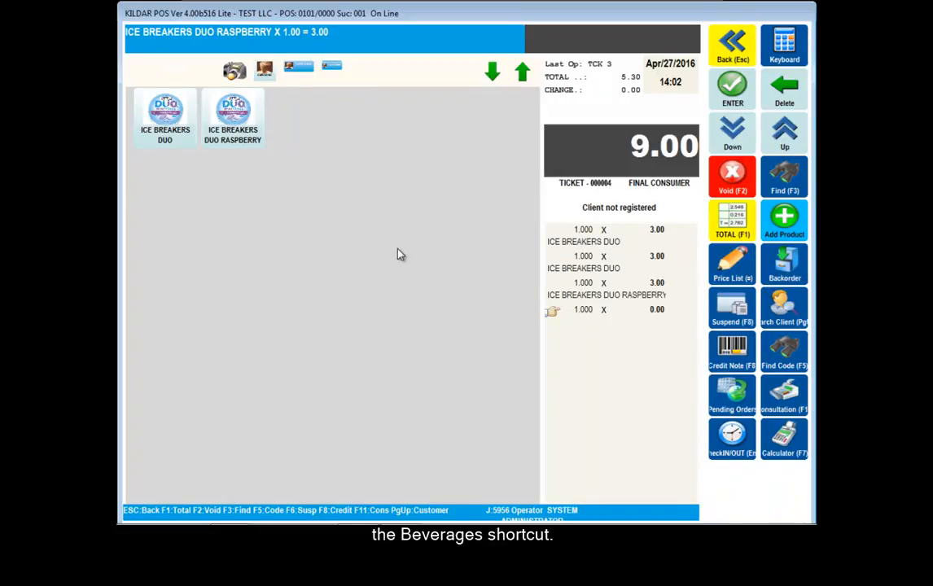
left_click(570, 269)
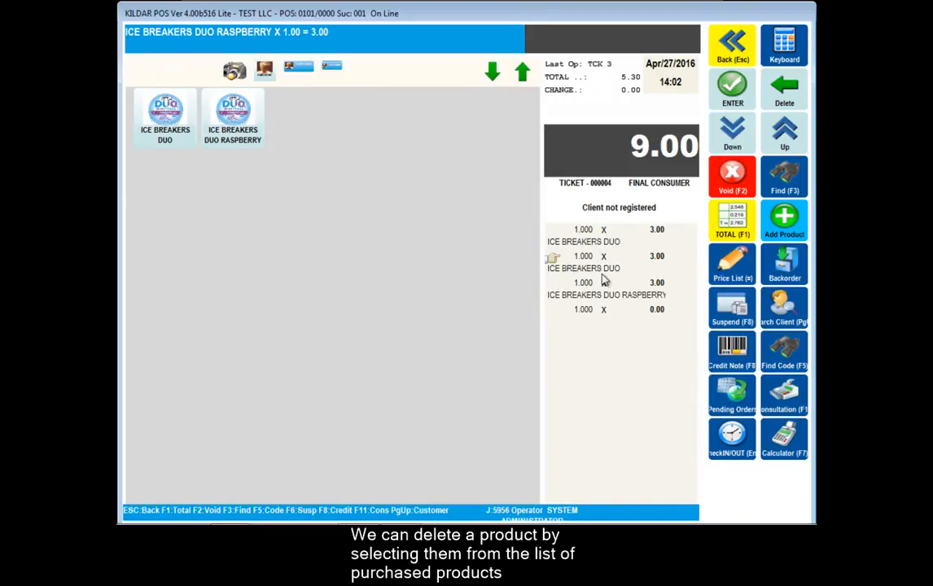
left_click(730, 181)
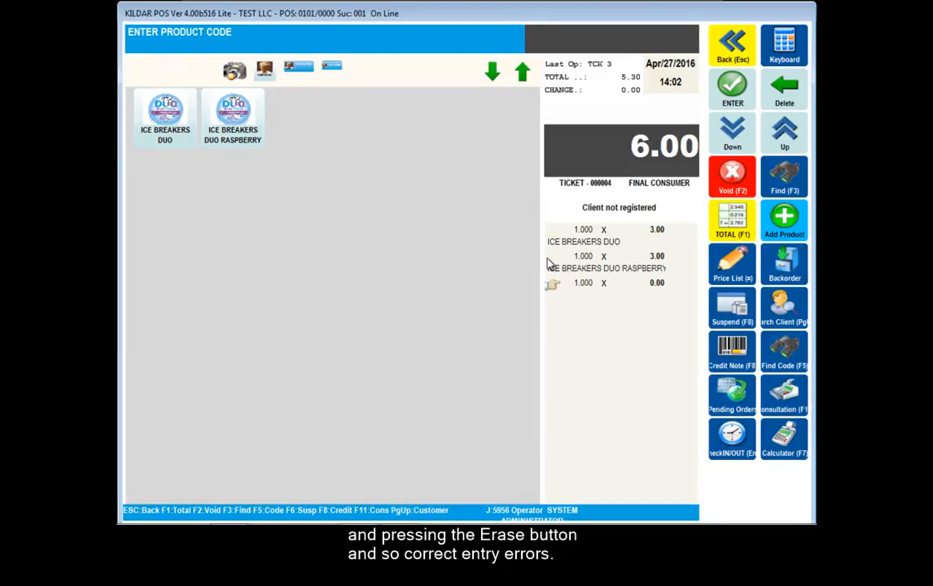
Search for 'DIET' and add DIET COKE to the ticket.
left_click(782, 187)
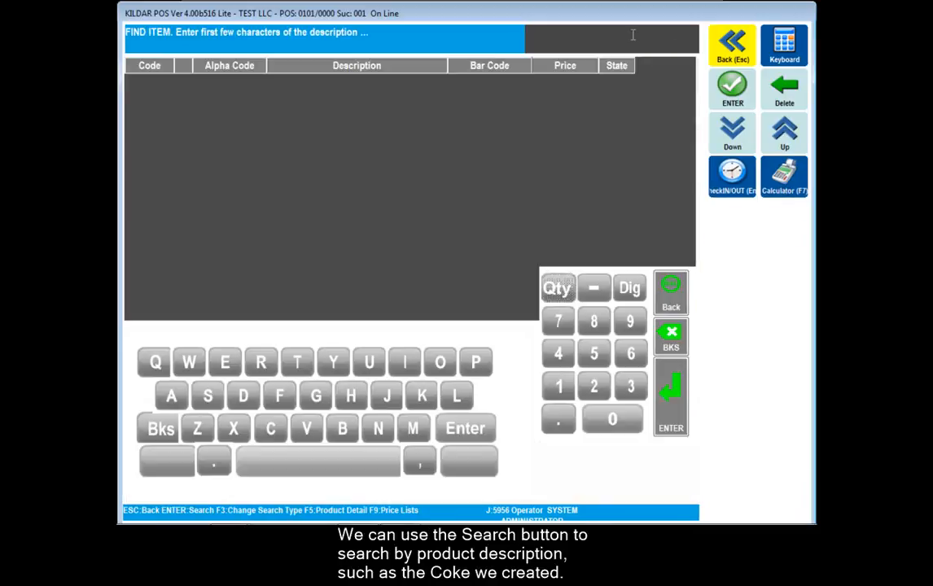
type("DIET")
key("Return")
left_click(724, 98)
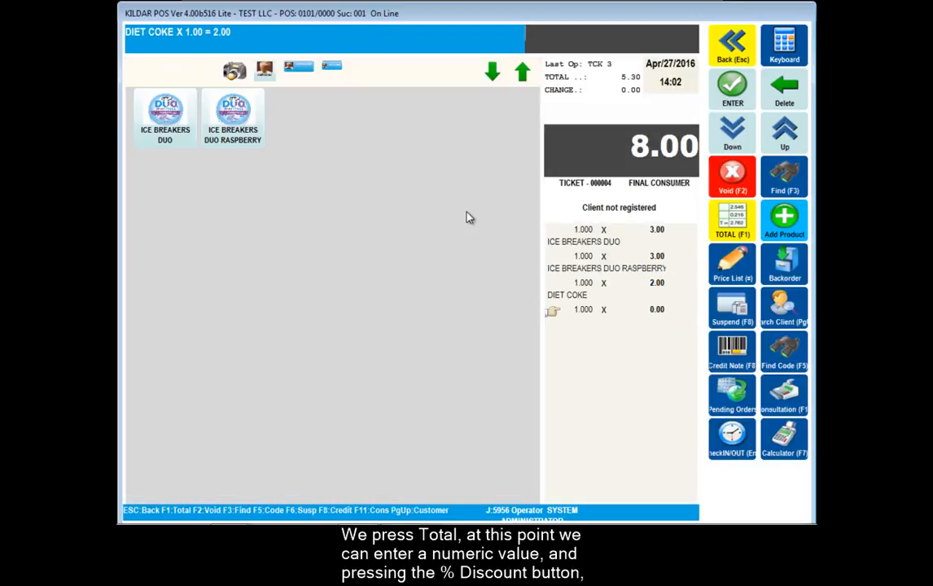
Total the ticket, apply a 10% discount and settle it in cash for 7.68.
left_click(731, 227)
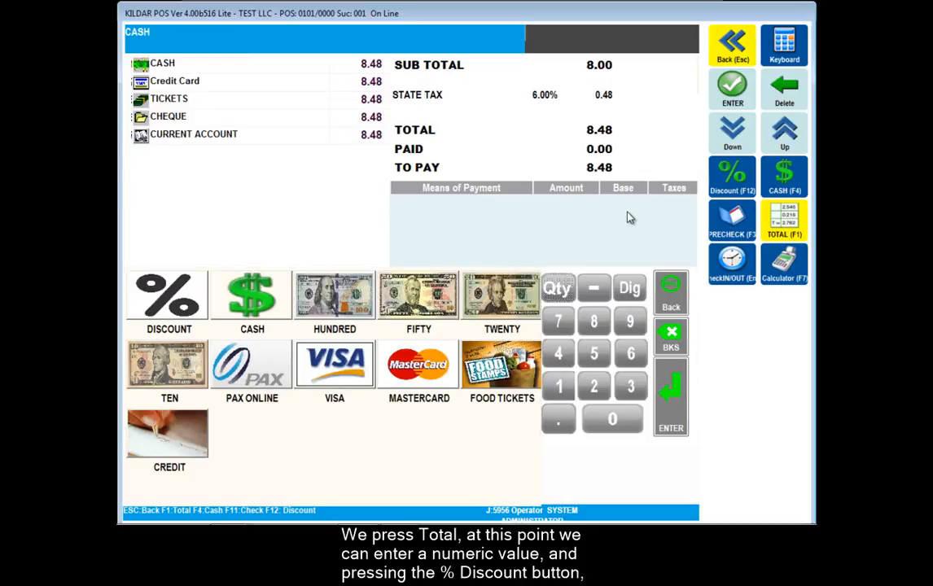
type("10")
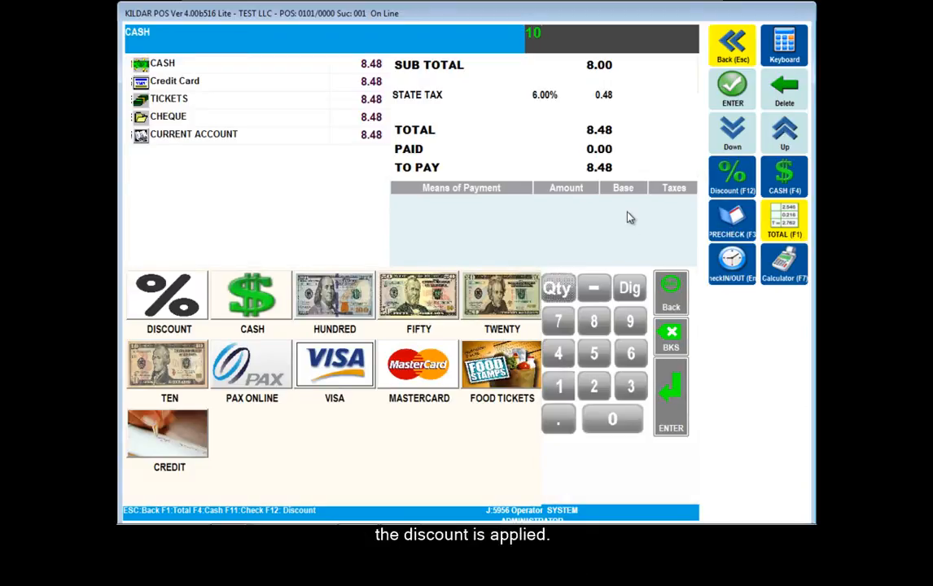
left_click(731, 186)
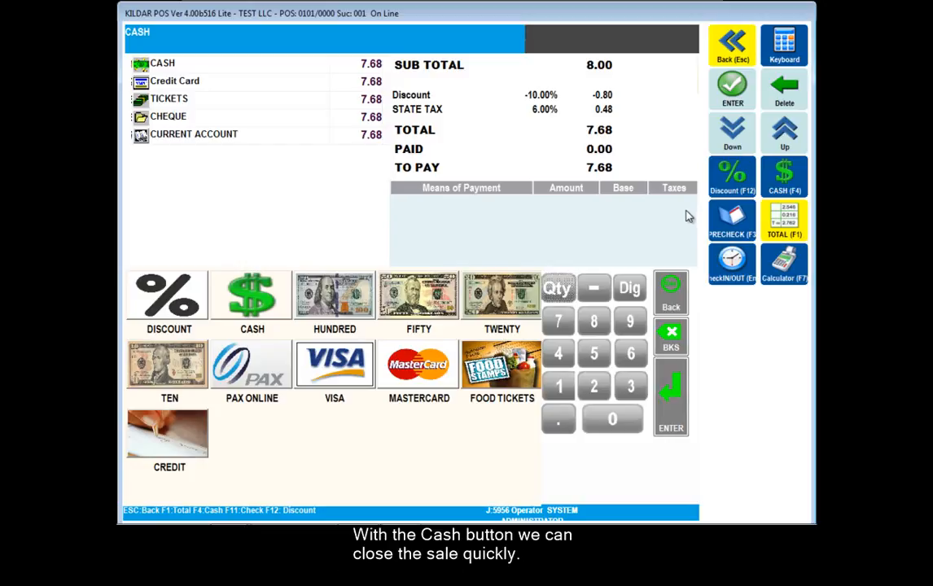
left_click(784, 175)
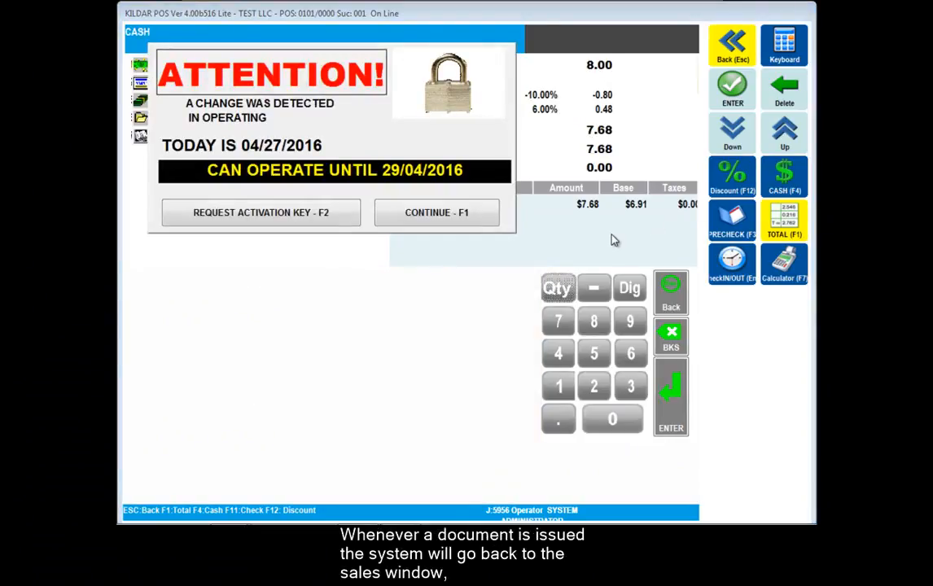
left_click(437, 213)
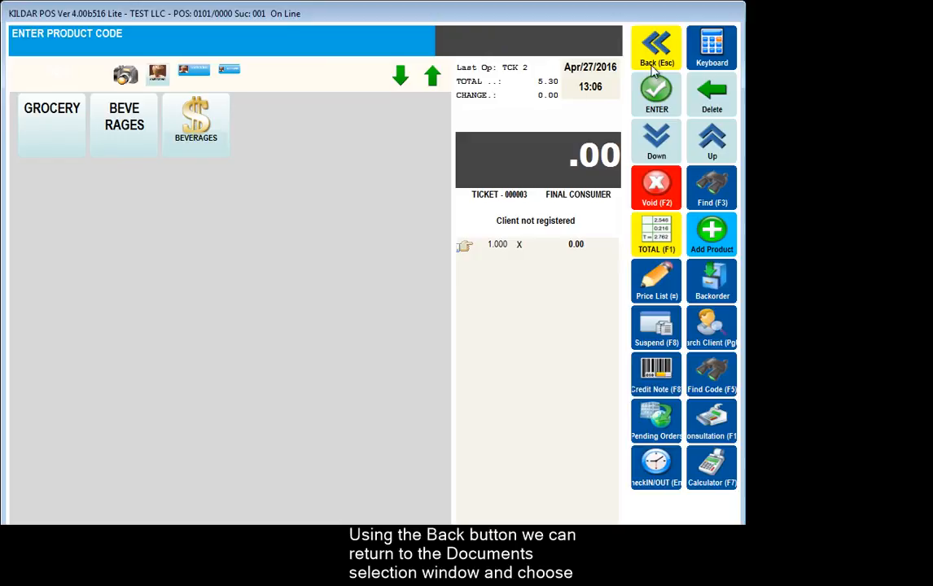
Go back to the document type list and enter the Admin menu.
left_click(656, 65)
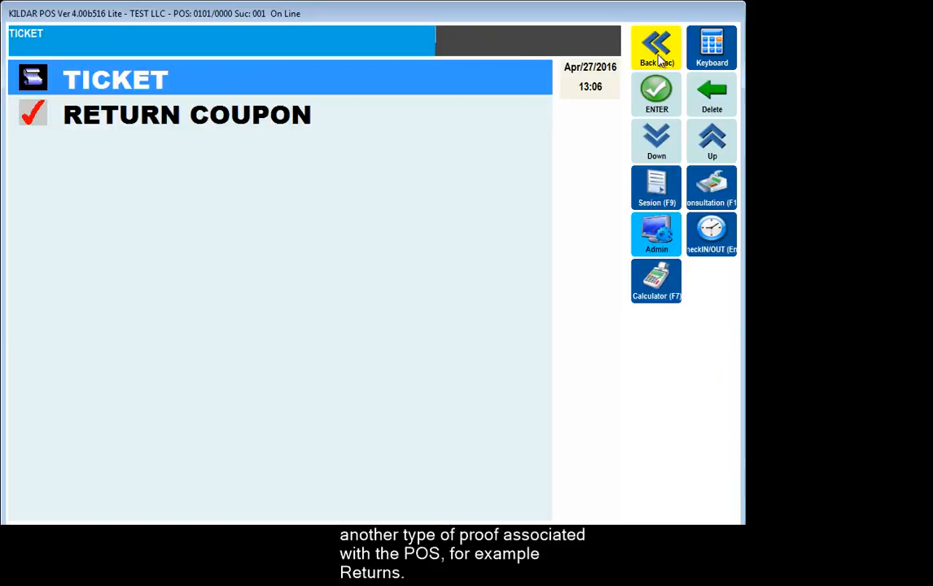
left_click(659, 235)
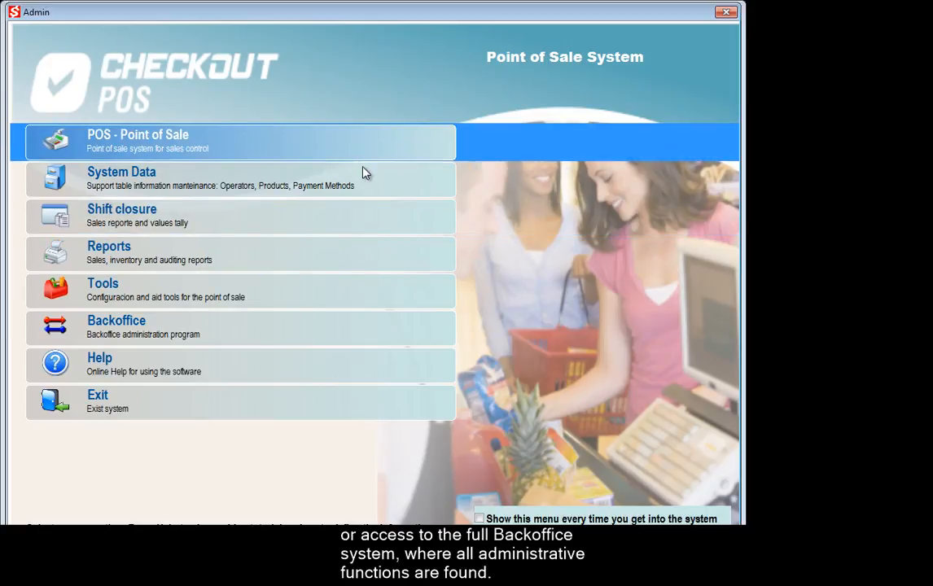
Open System Data > Operators and start a new operator record.
left_click(364, 178)
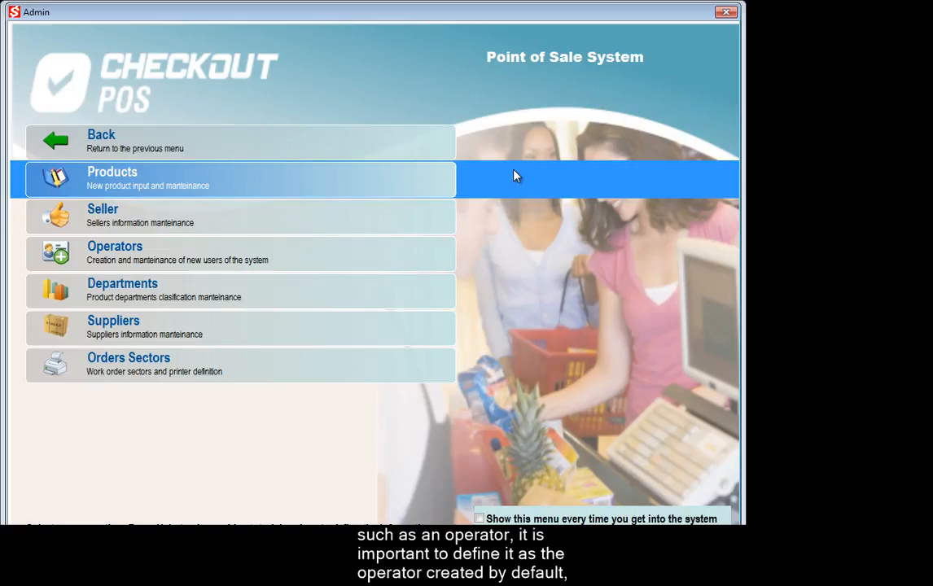
left_click(300, 261)
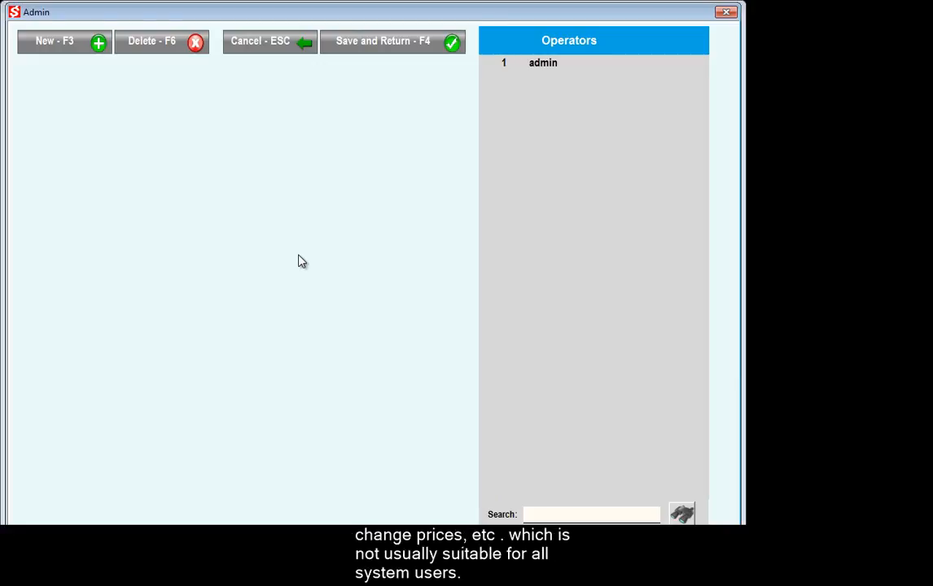
left_click(87, 49)
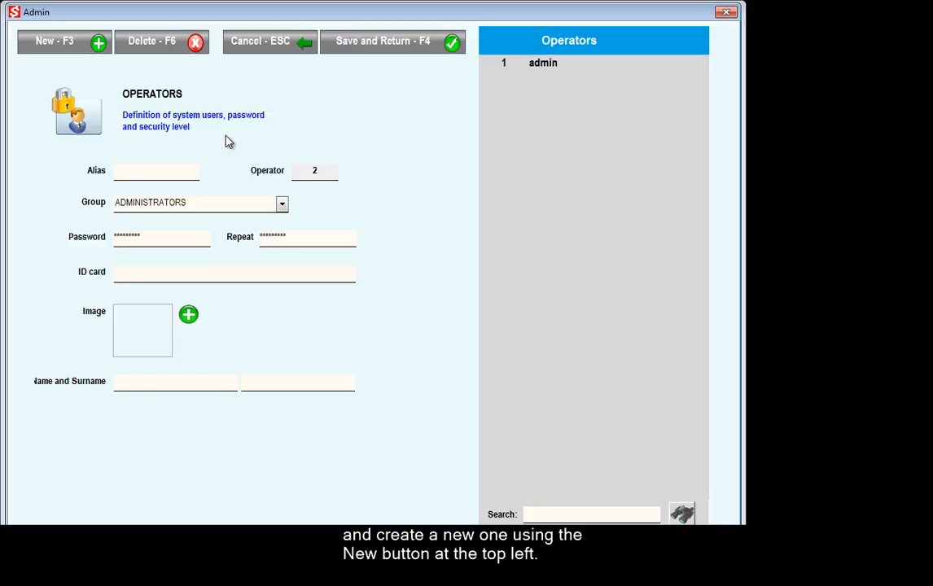
Put the new operator in the OPERATORS group and enter its alias.
left_click(225, 205)
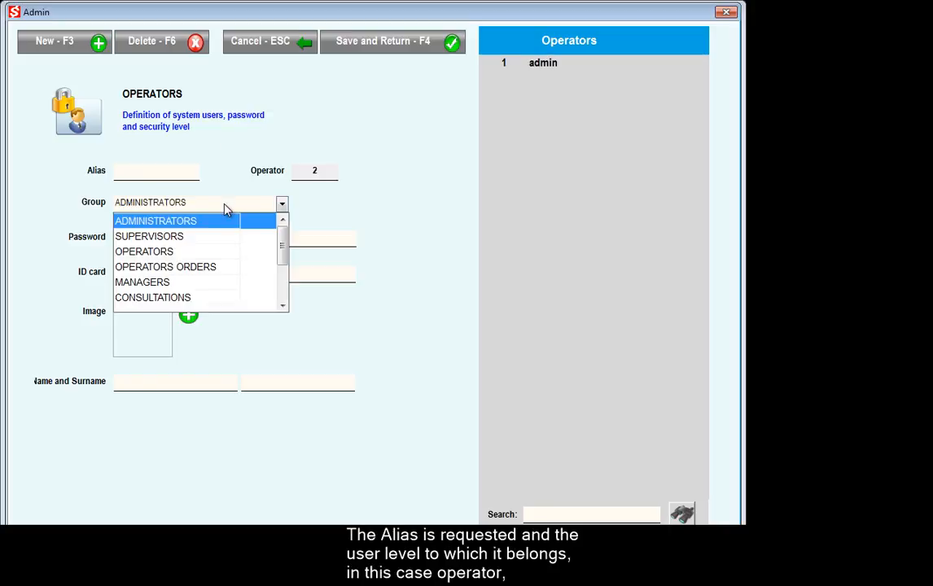
left_click(177, 252)
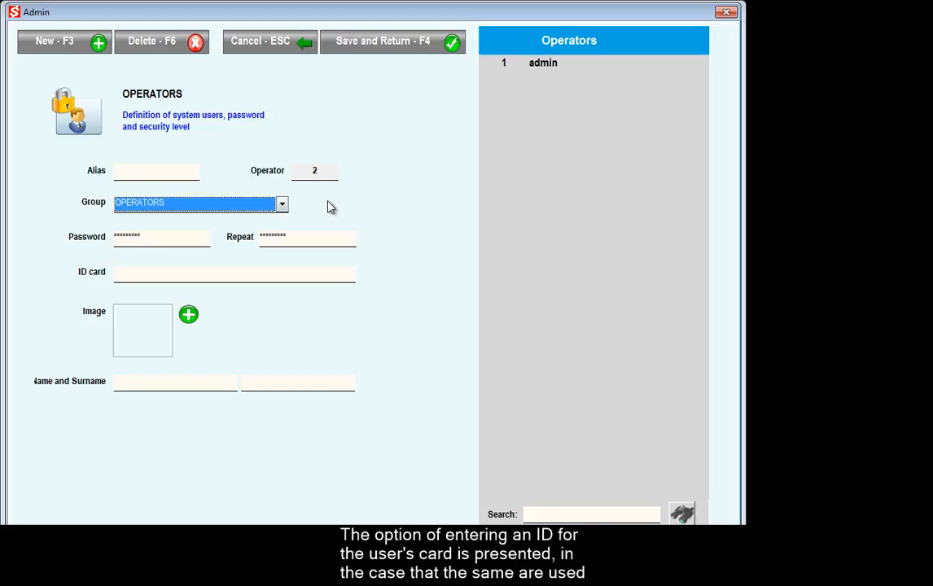
left_click(173, 174)
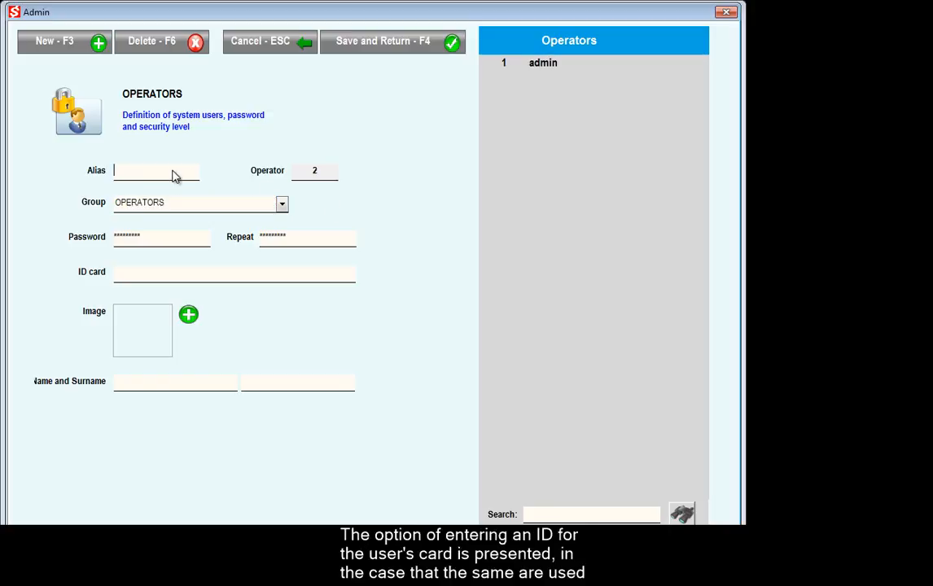
type("JSMITH")
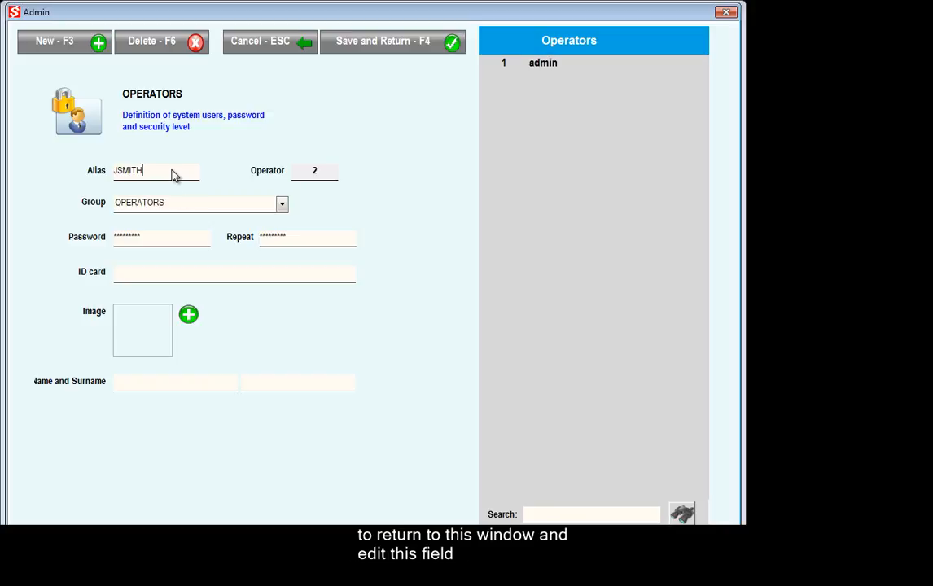
Enter the operator's password and repeat it in the confirmation field.
left_click(173, 244)
double_click(172, 244)
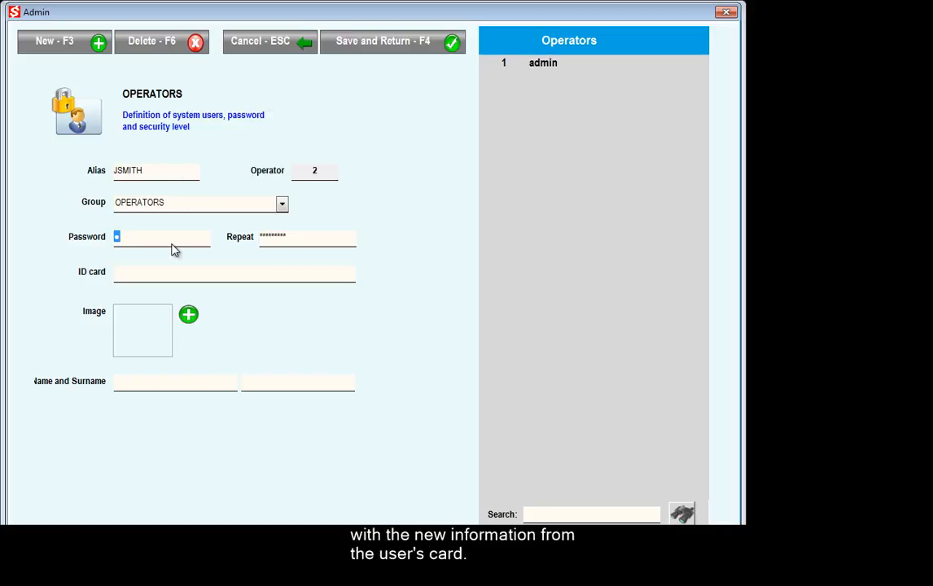
type("•••")
key("Tab")
type("•")
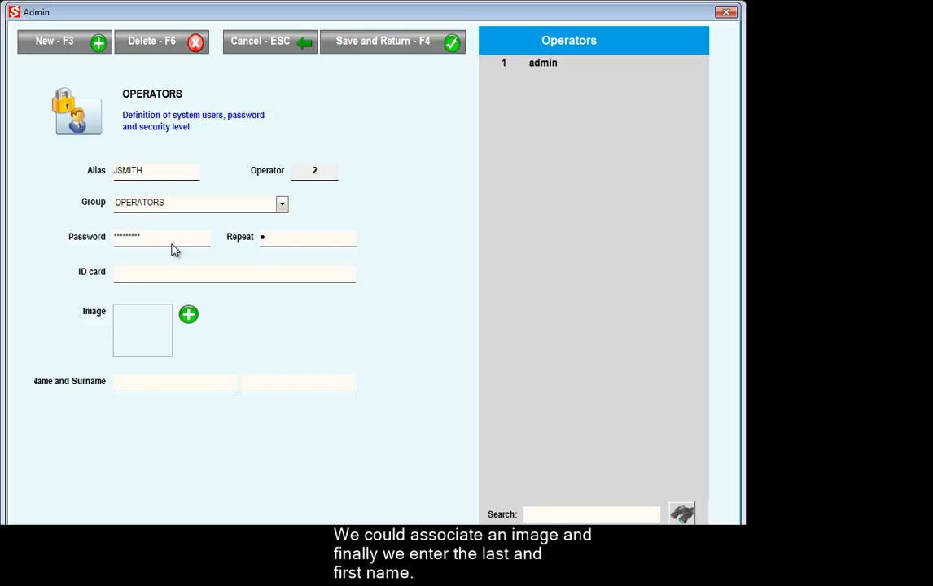
type("•")
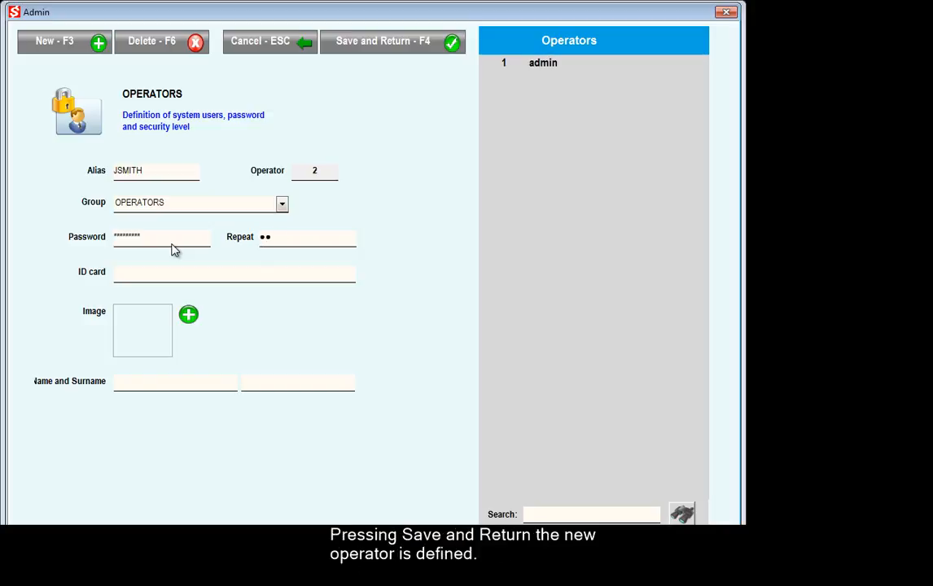
key("BackSpace")
key("BackSpace")
type("•••")
left_click(173, 280)
Fill in the operator's first name and surname, then save and return.
left_click(158, 382)
type("JOHN")
key("Tab")
type("SMITH")
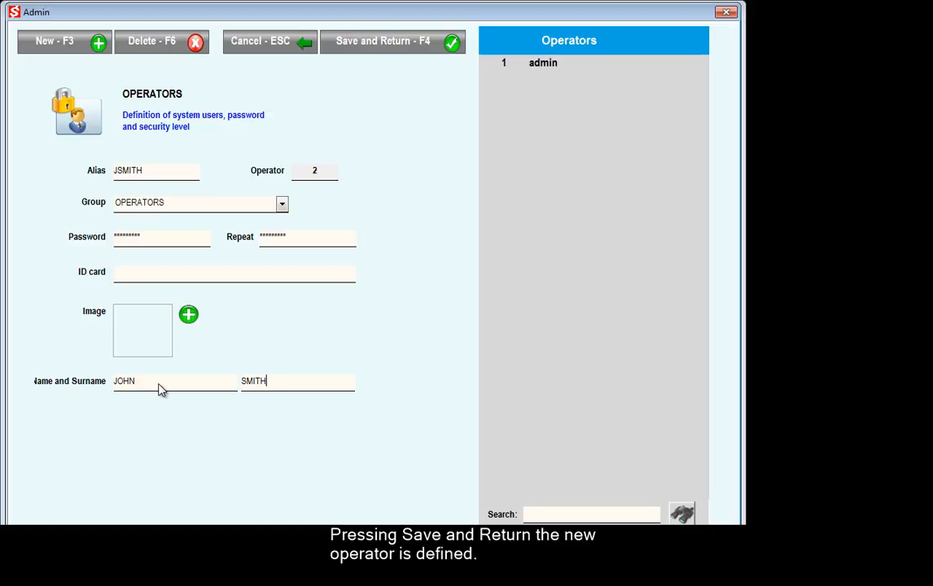
left_click(395, 40)
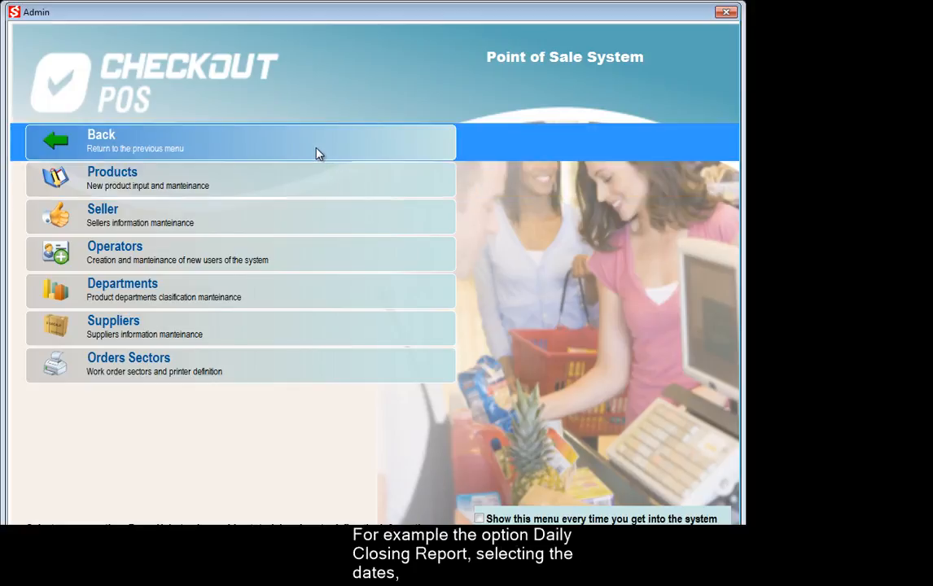
Open Reports > Sales Summary Report and retrieve the 27/04/2016 sales.
left_click(318, 153)
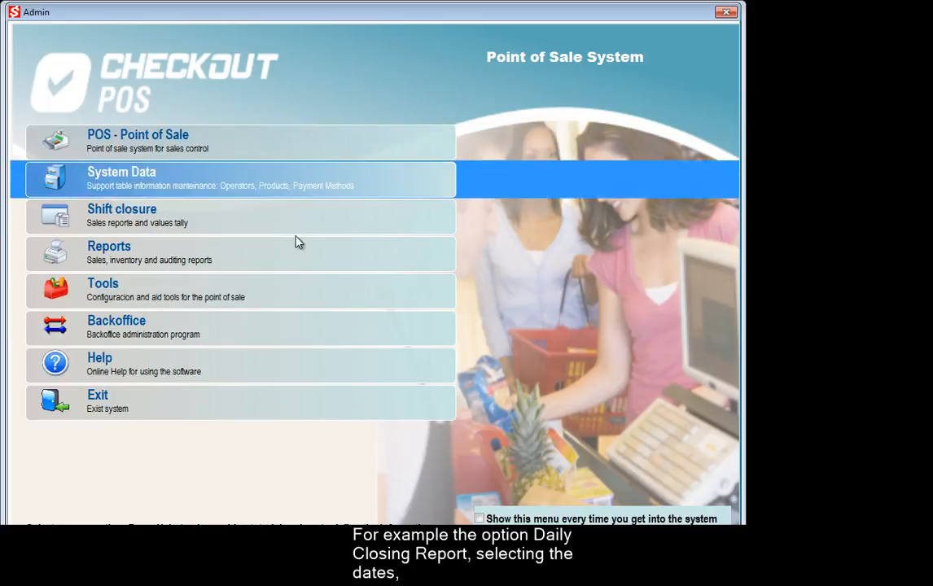
left_click(283, 265)
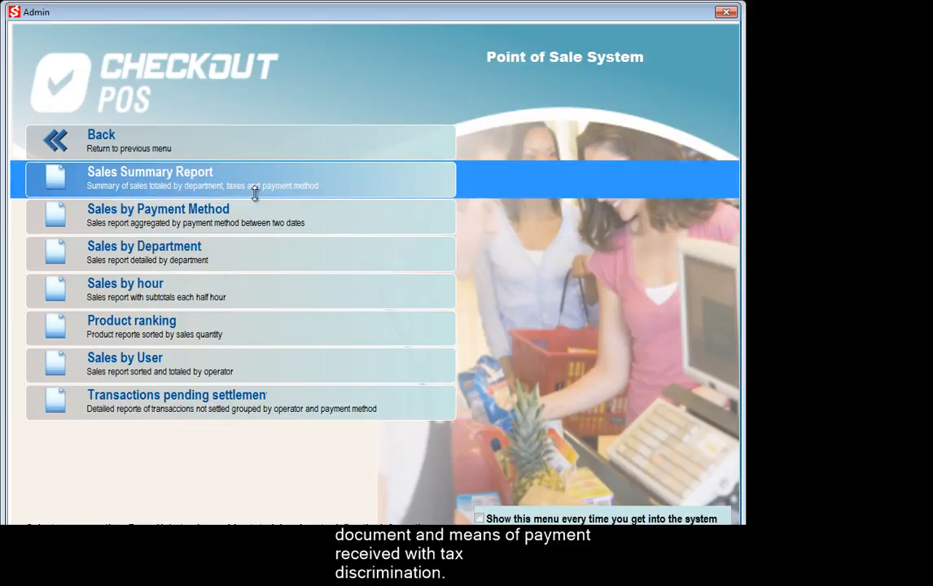
left_click(254, 181)
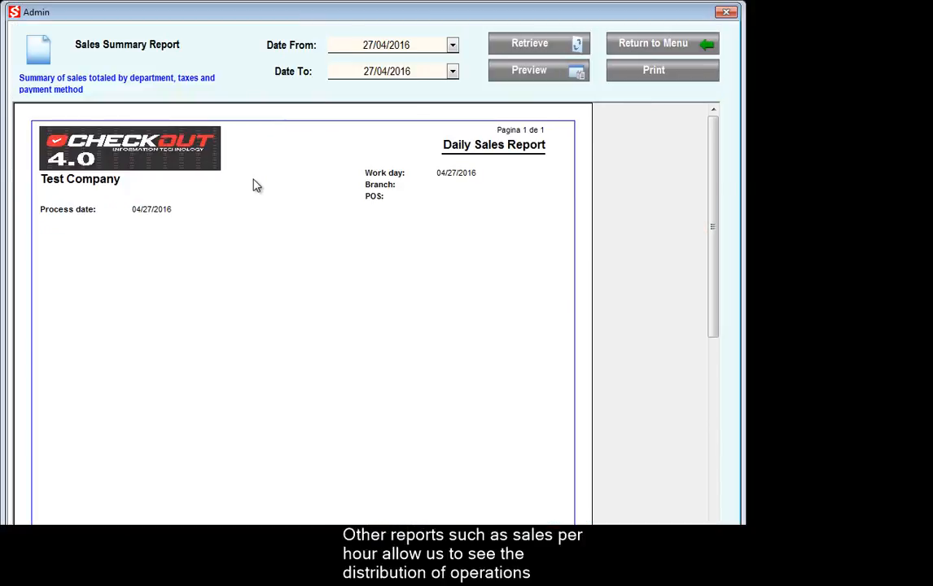
left_click(543, 44)
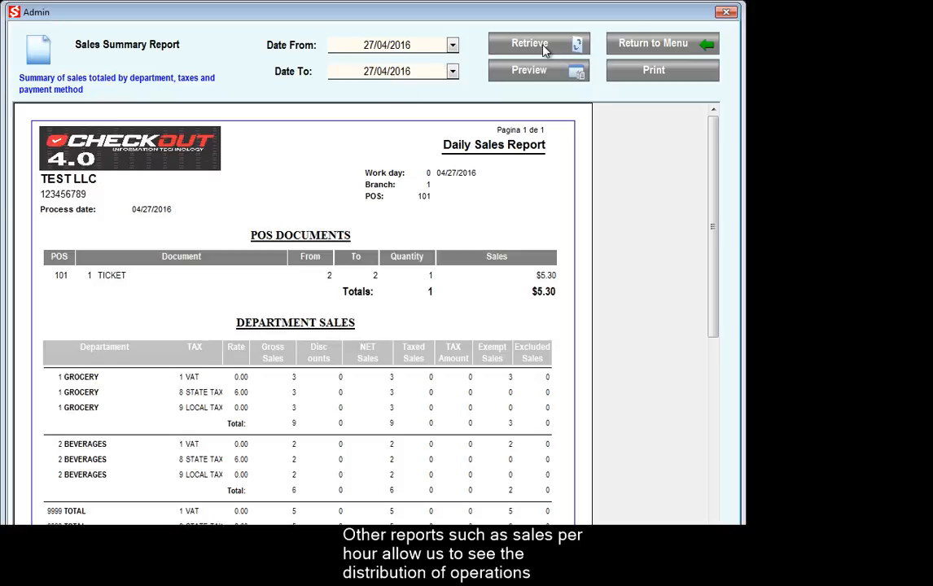